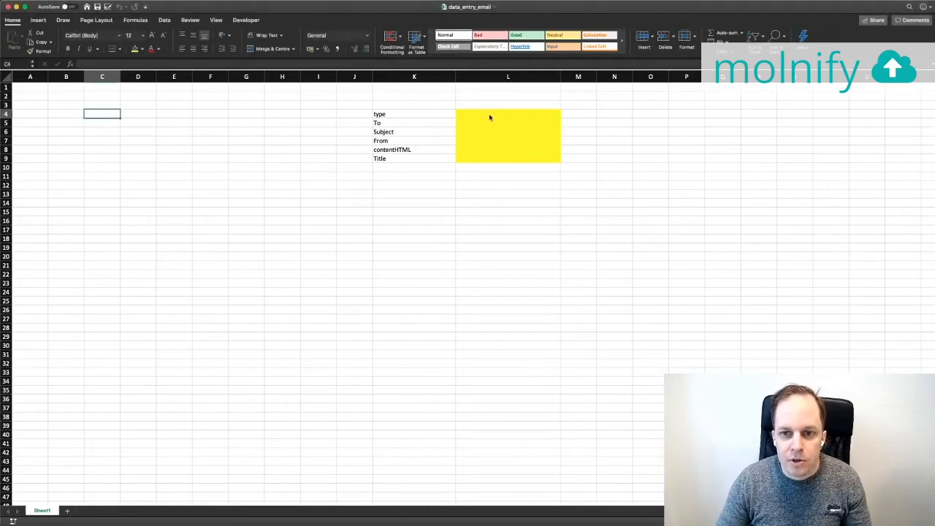
left_click_drag(489, 117, 487, 157)
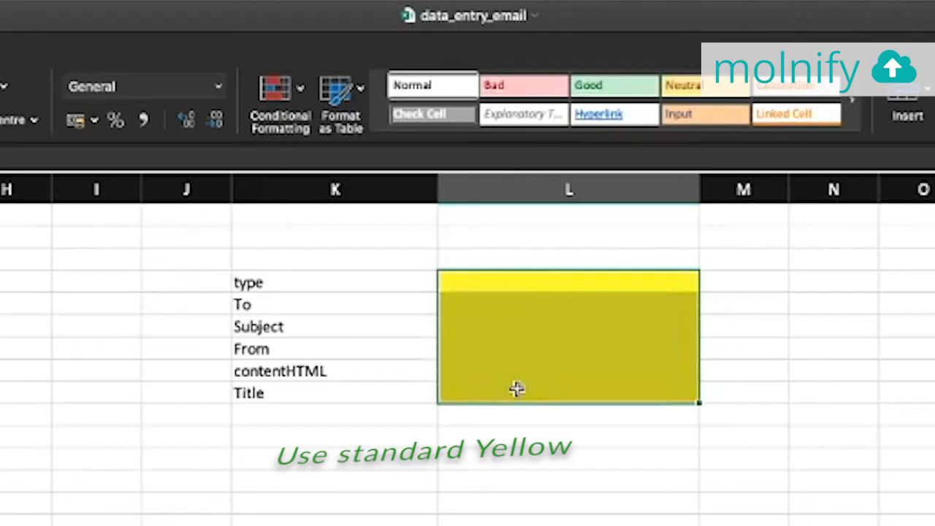
left_click(395, 283)
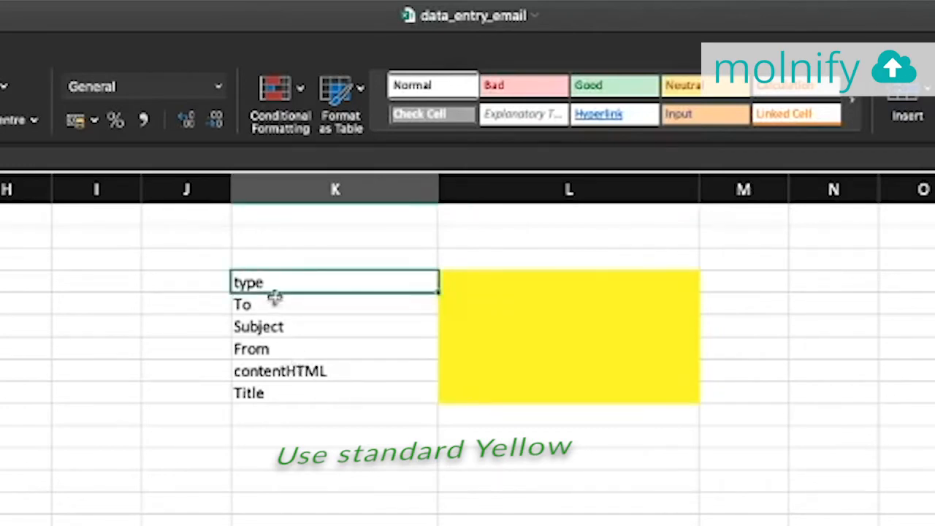
key("Down")
key("Down")
key("Down")
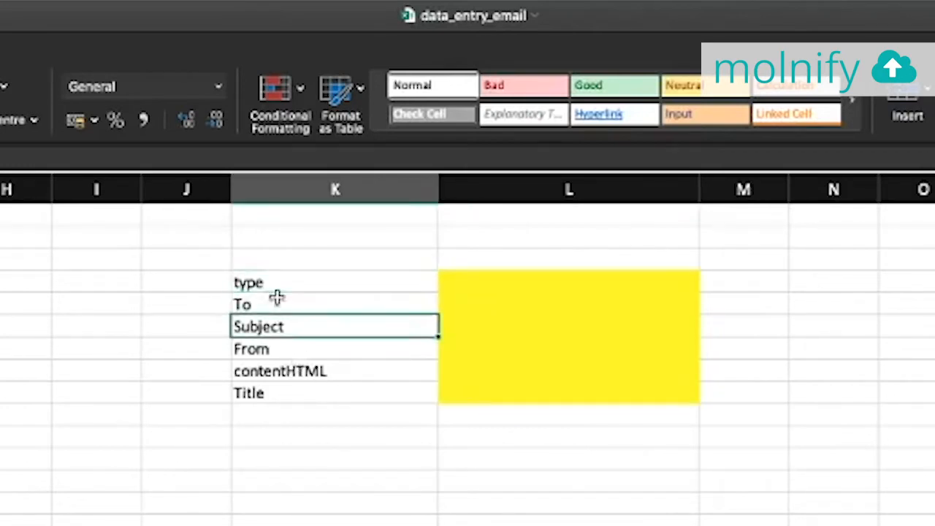
key("Down")
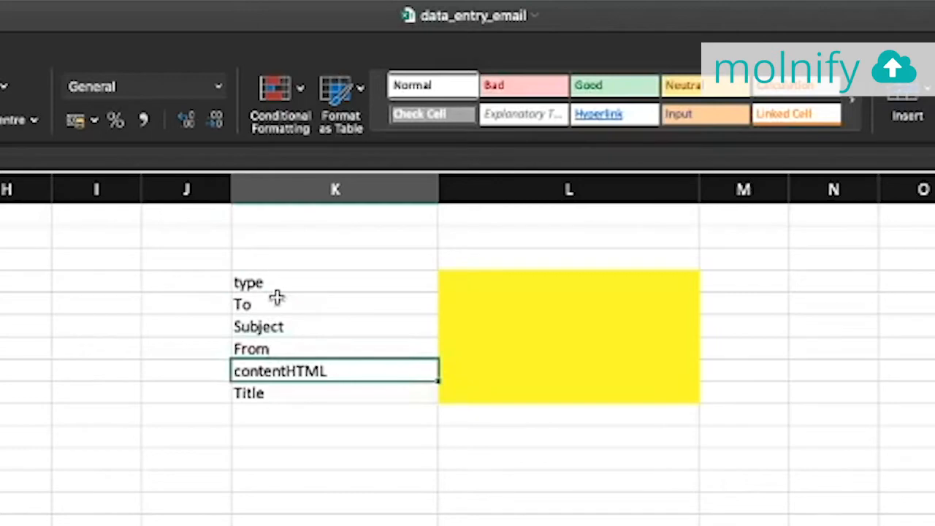
key("Down")
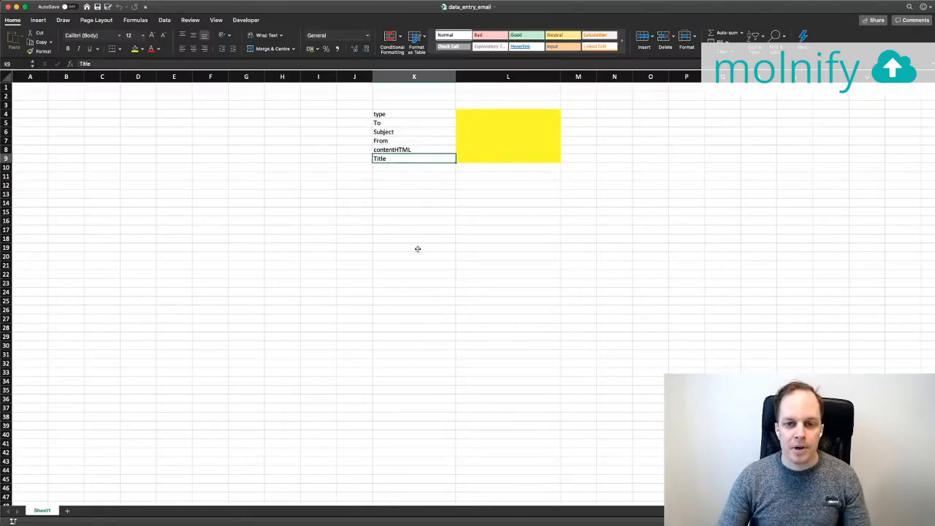
left_click(412, 247)
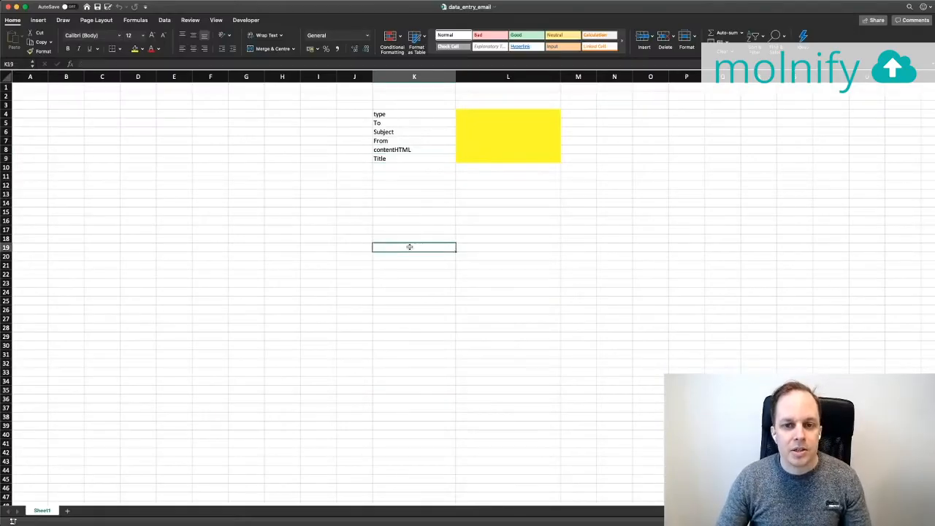
left_click(132, 115)
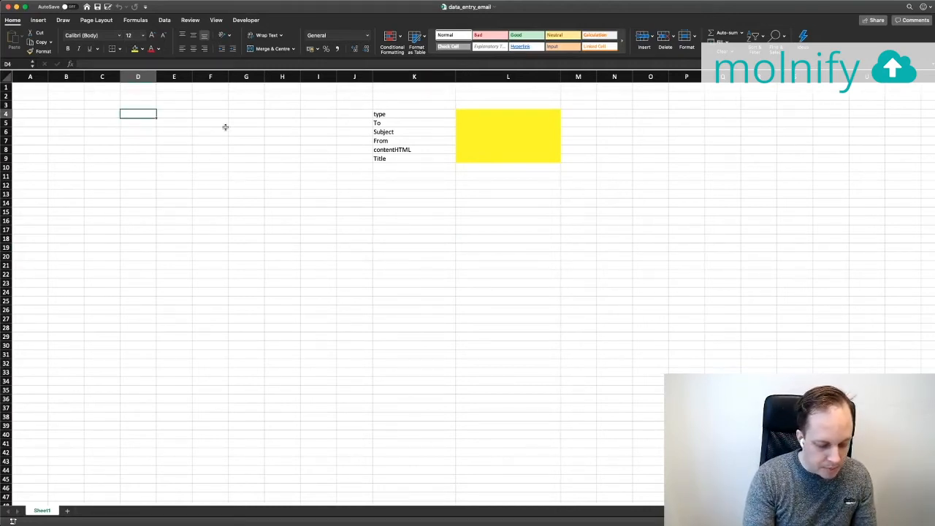
Enter the name, email, company and 'What is your use case with Molnify' questions in D4:D7
type("Type your name")
key("Return")
type("What ")
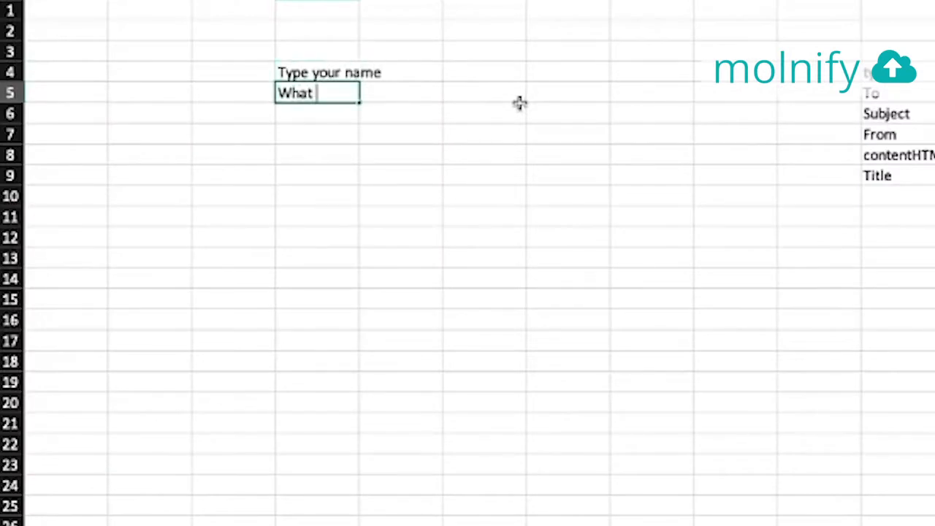
type("is your email")
key("Return")
type("What is the name")
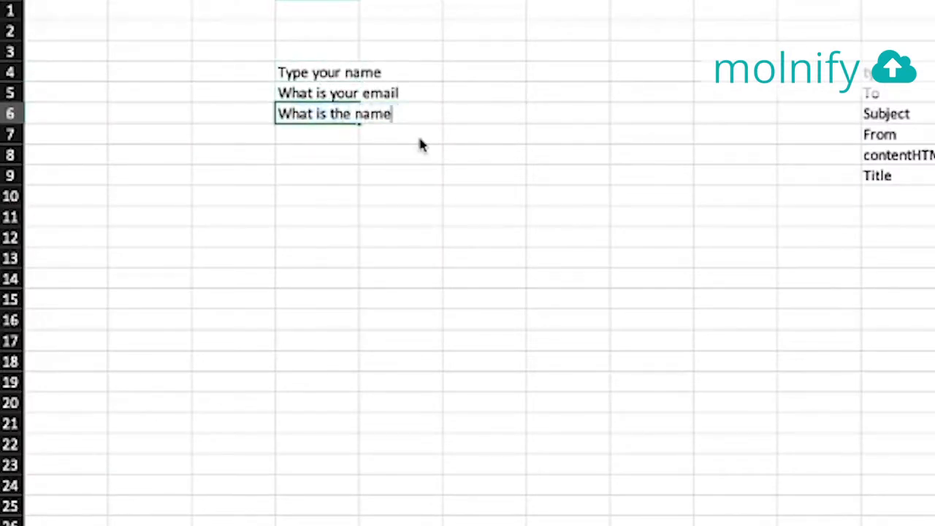
type(" of your company")
key("Return")
type("What is ")
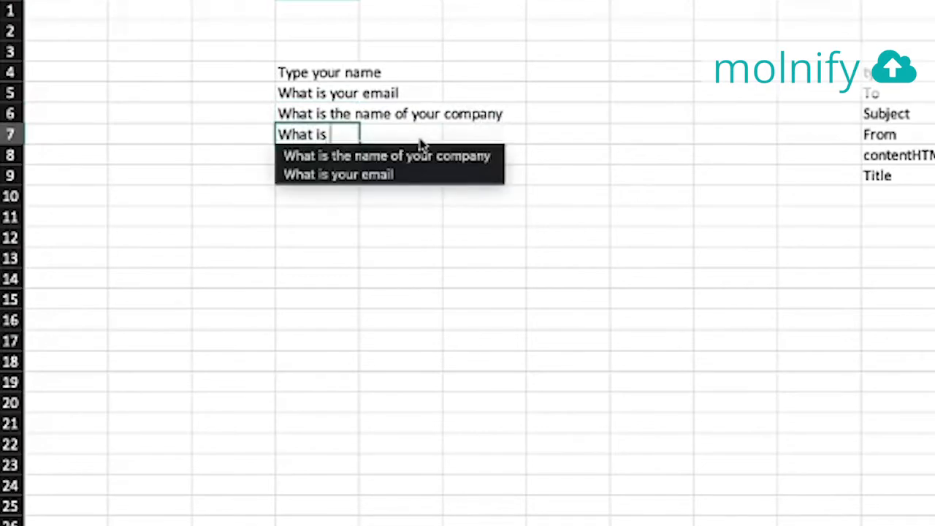
type("your use case with Molnify")
key("Return")
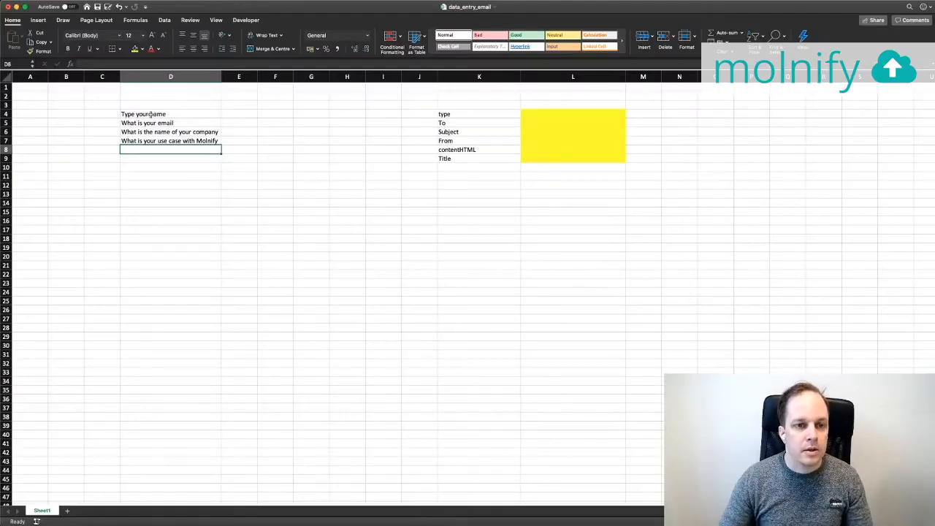
left_click_drag(151, 114, 149, 141)
mouse_move(239, 115)
left_mouse_down()
mouse_move(239, 140)
mouse_move(208, 114)
mouse_move(234, 116)
left_mouse_up()
Fill the answer cells E4:E7 with standard green
left_click(235, 115)
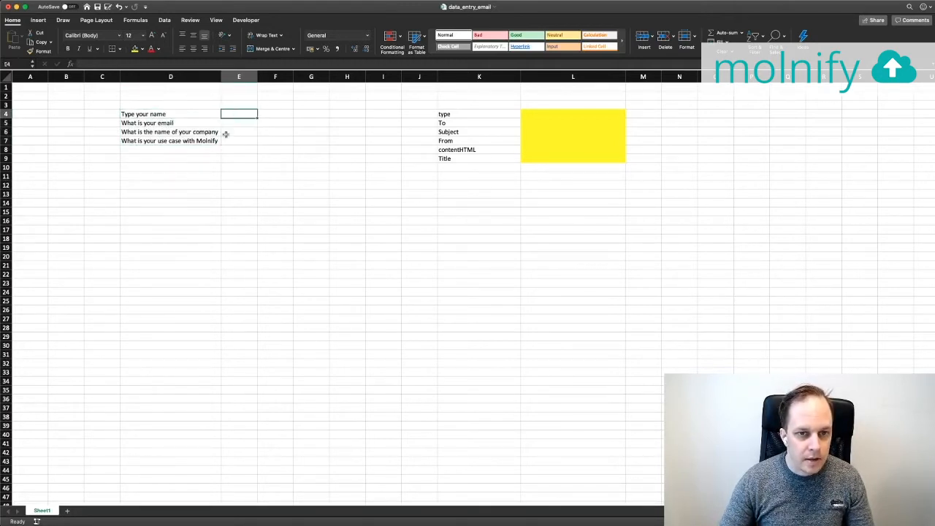
left_click(157, 49)
left_click(176, 149)
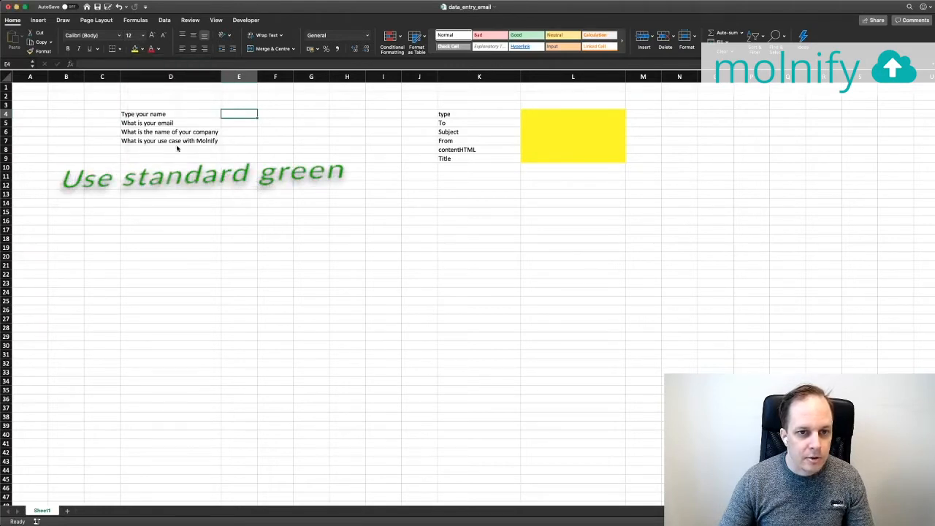
left_click_drag(238, 123, 236, 138)
left_click(135, 49)
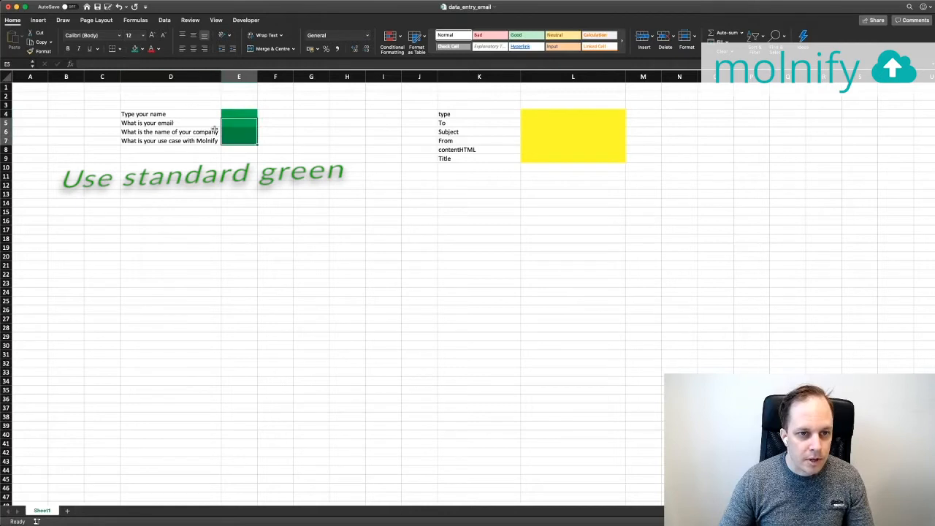
left_click(288, 123)
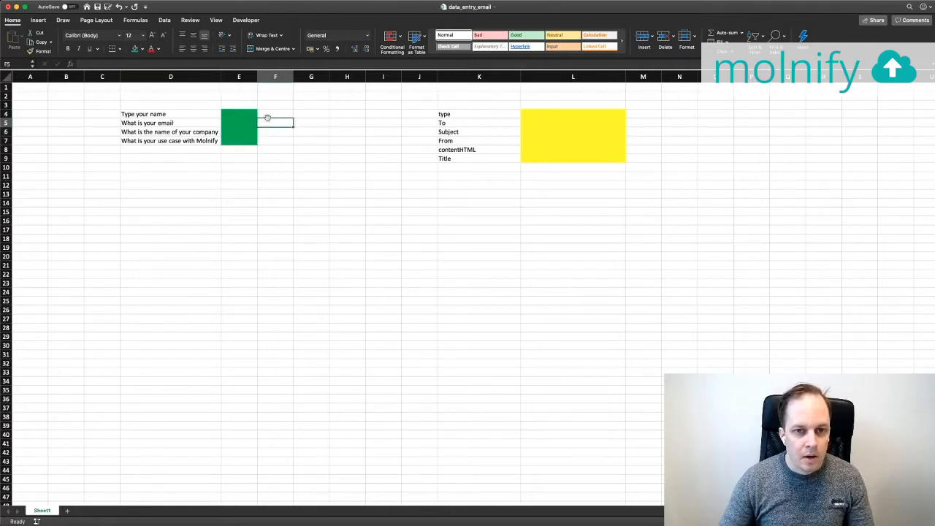
Enter sample answers in E4:E7: a name, an email address, Molnify and 'Creating cool apps'
left_click(236, 114)
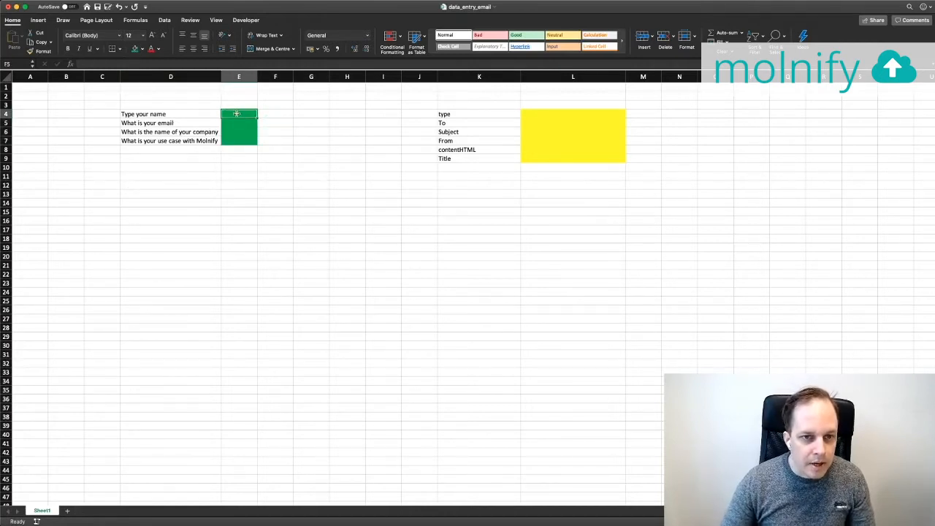
type("Mattias")
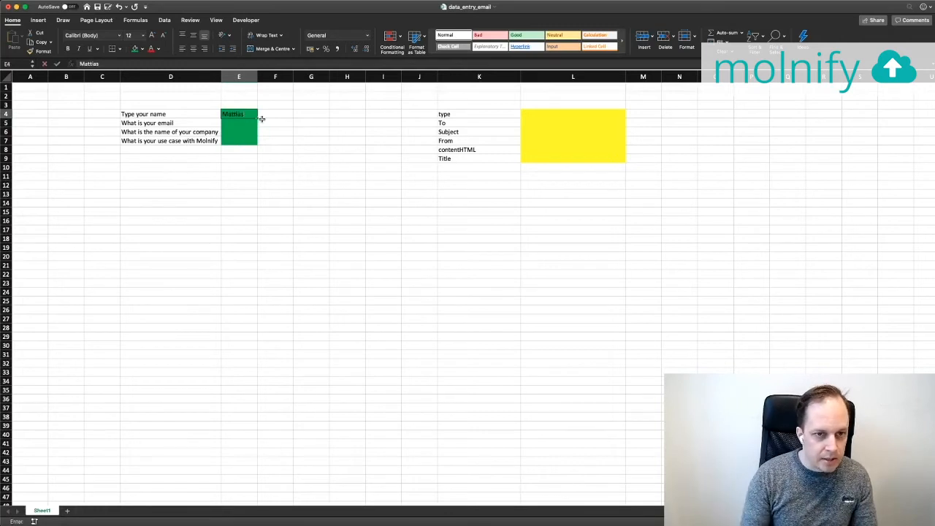
key("Return")
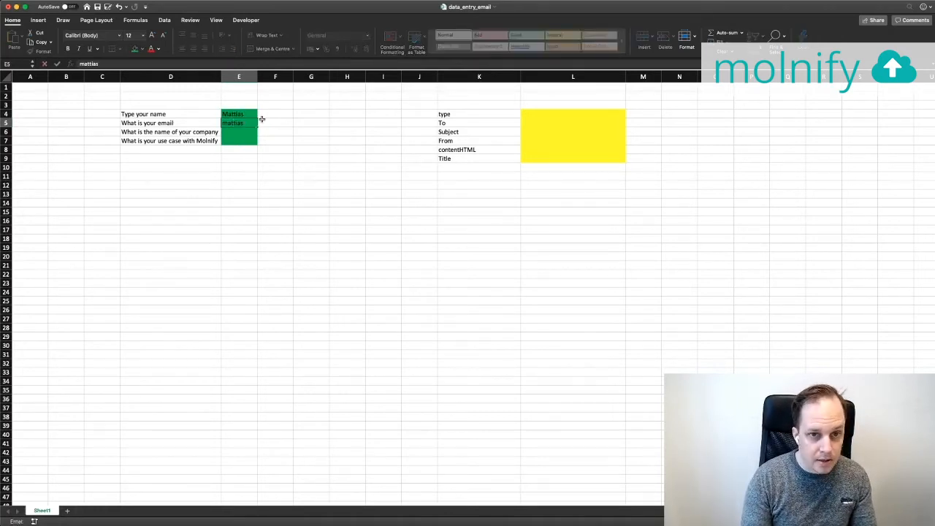
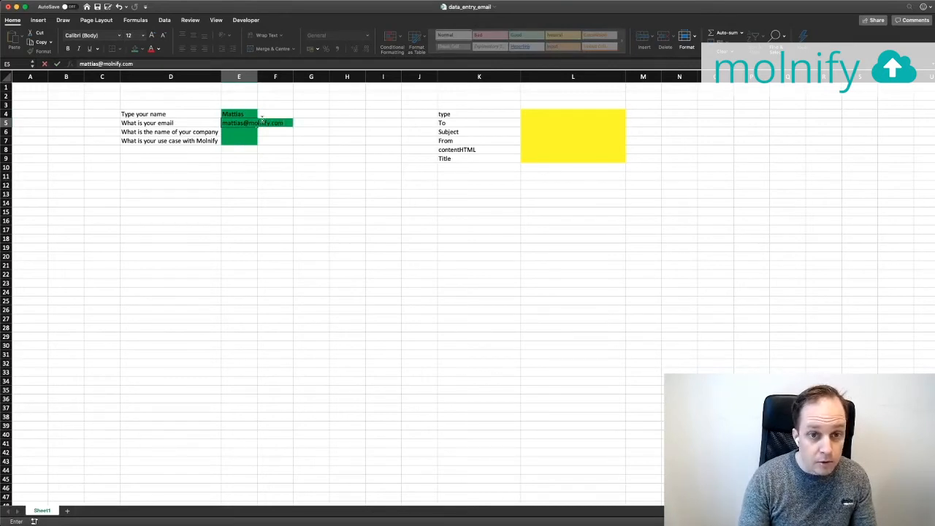
key("Return")
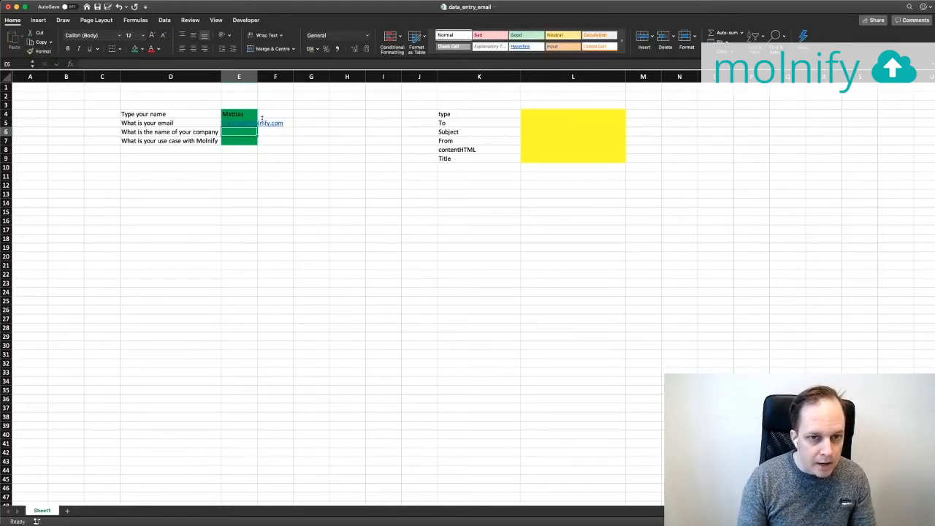
type("Molnify")
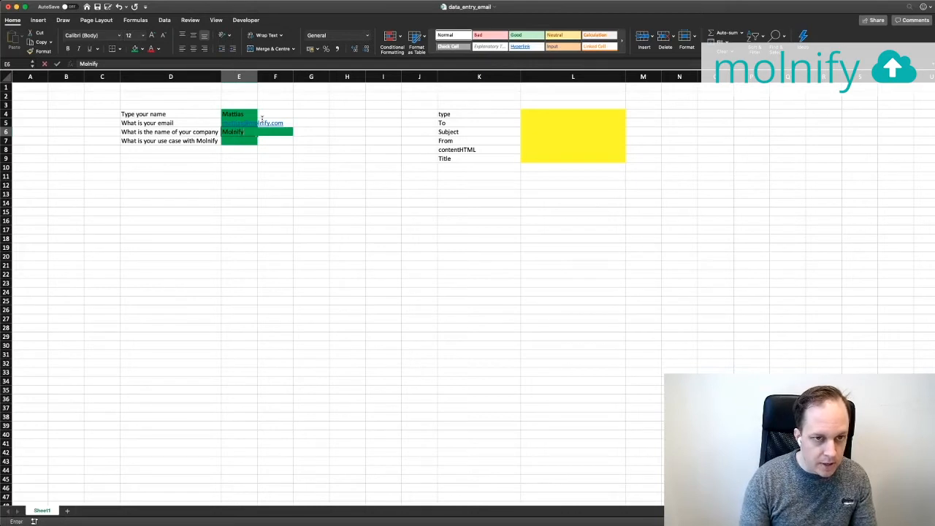
key("Return")
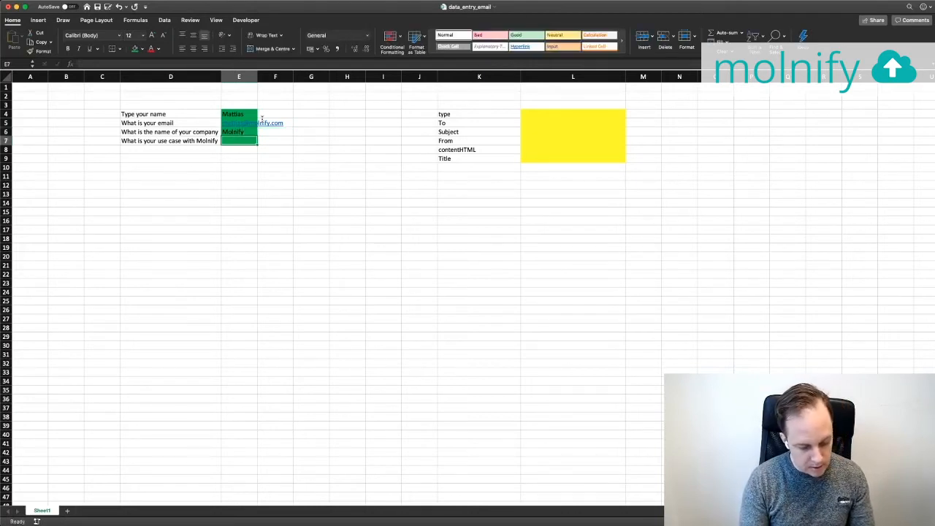
type("Creating co")
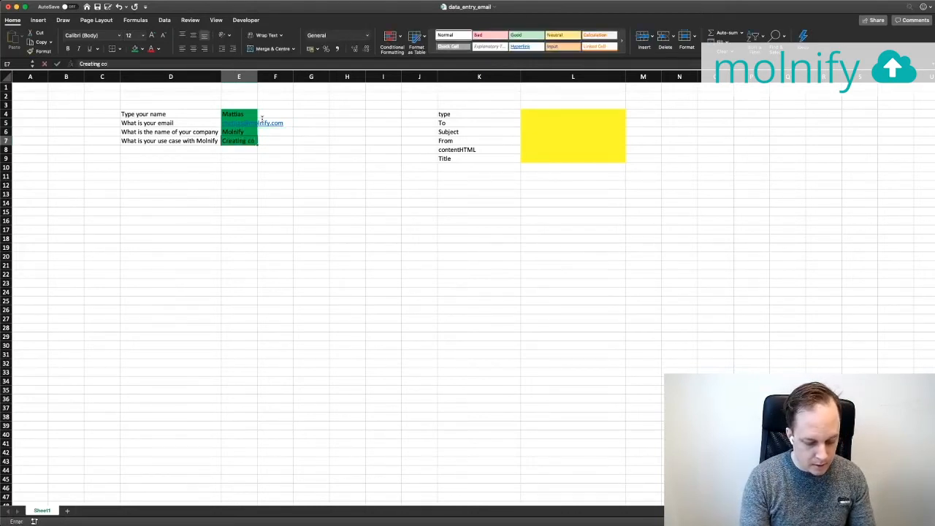
type("ol apps")
key("Return")
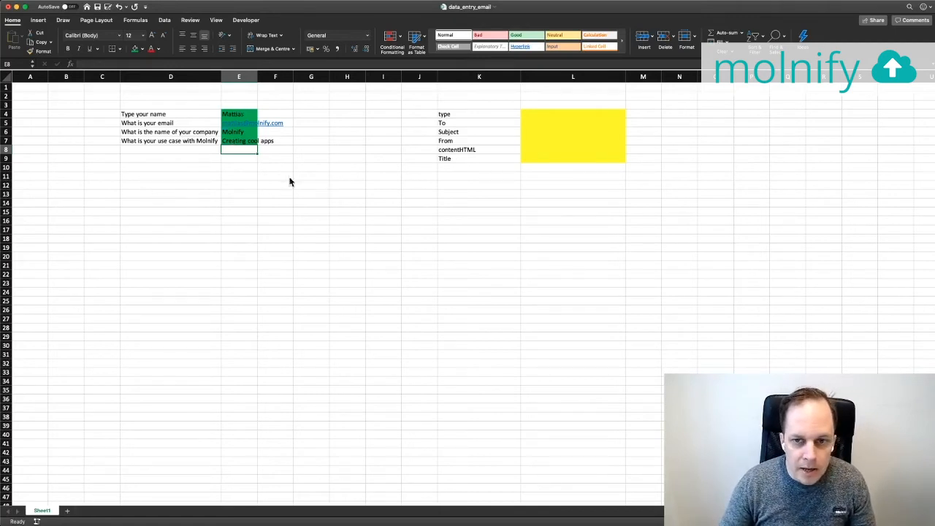
Put =D4 in D10 and fill it down to D13 to repeat the questions
left_click_drag(461, 149, 586, 153)
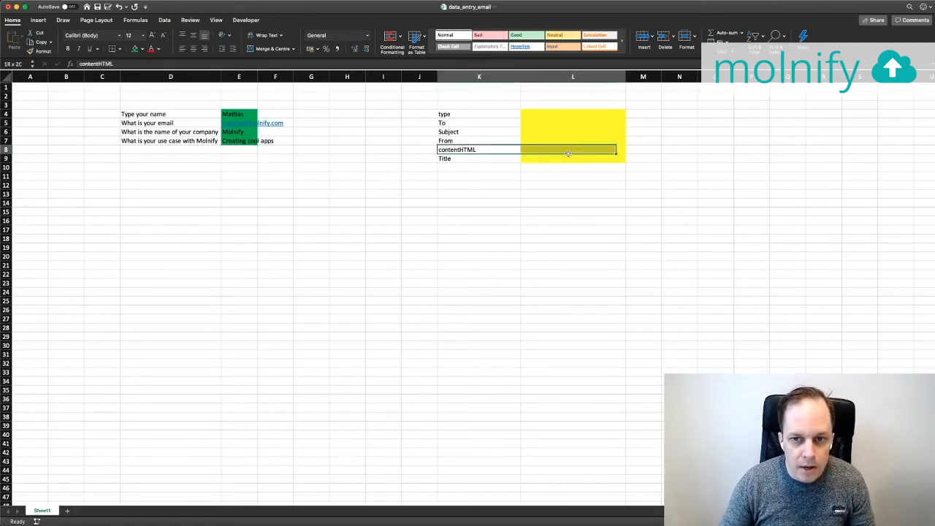
left_click(583, 150)
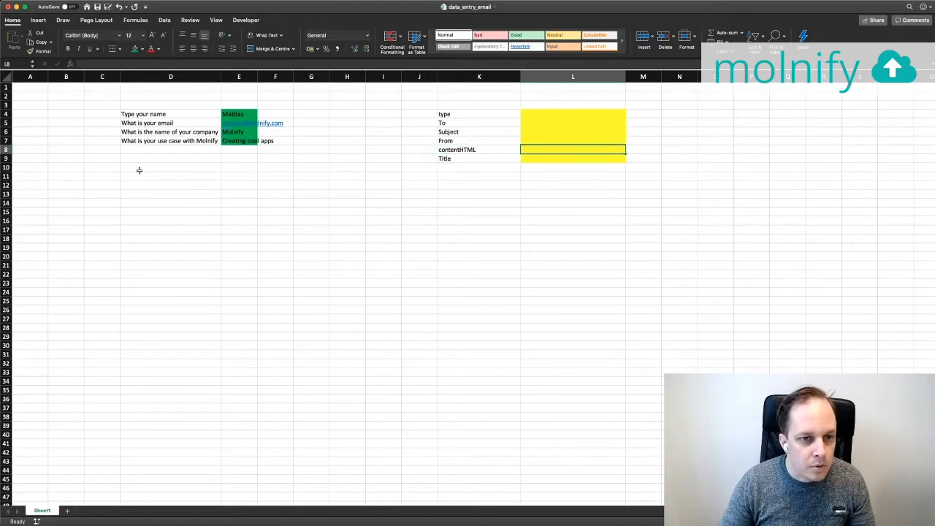
left_click(143, 169)
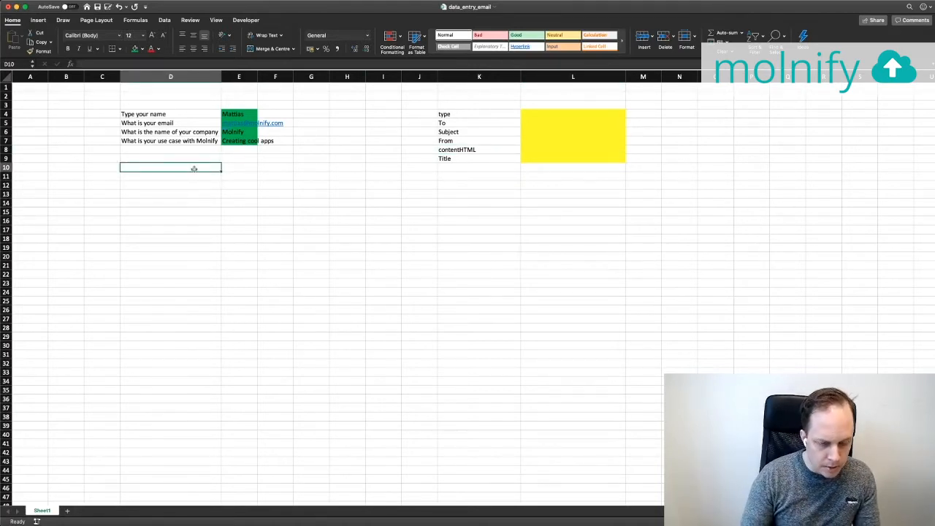
type("=")
left_click(165, 115)
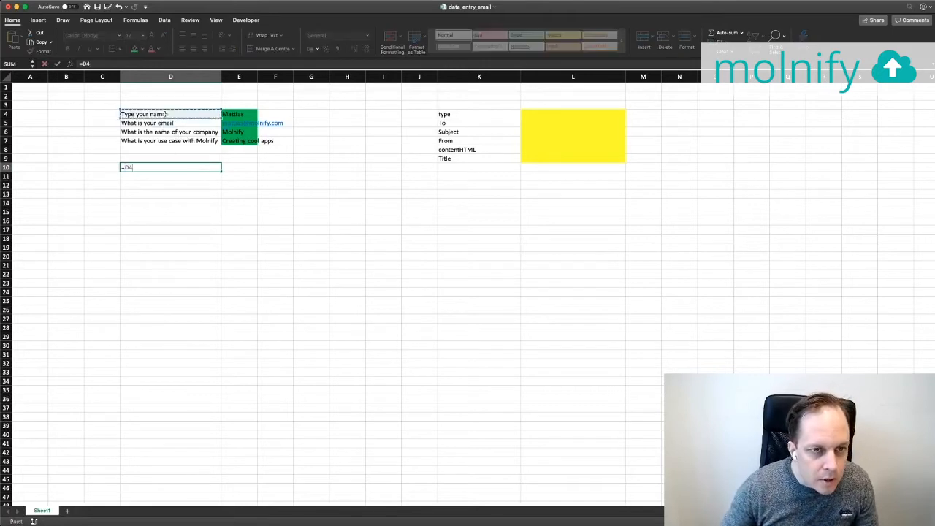
key("Return")
left_click(178, 167)
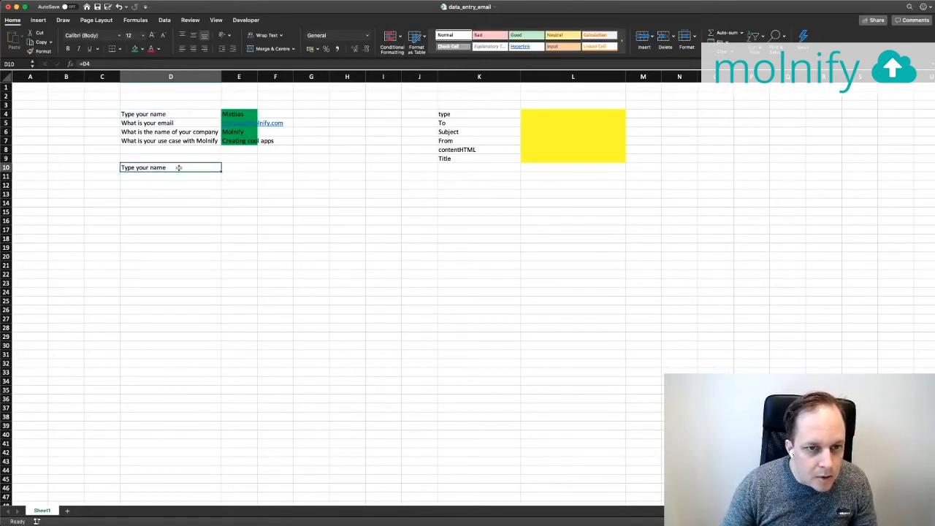
left_click_drag(222, 171, 218, 197)
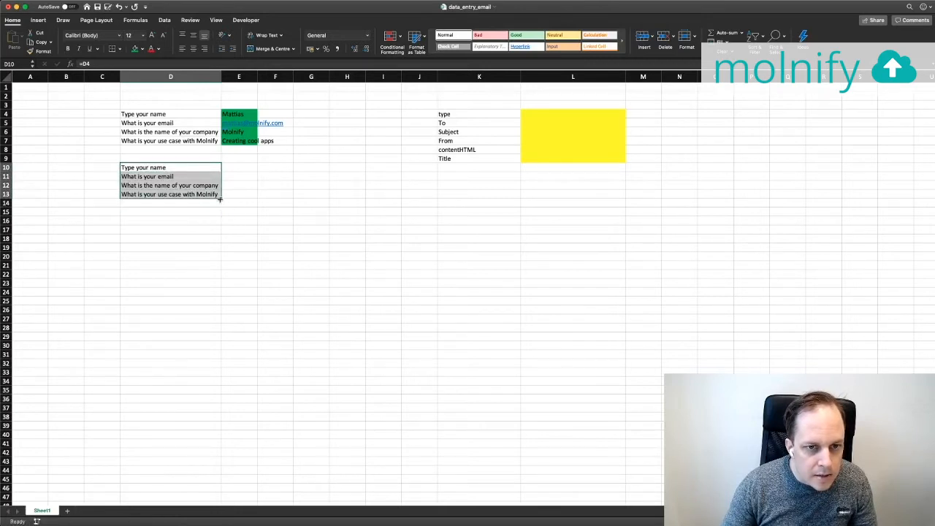
Enter =IF(E4="";"--";E4) in E10 and fill it down to E13
left_click(235, 167)
type("=IF")
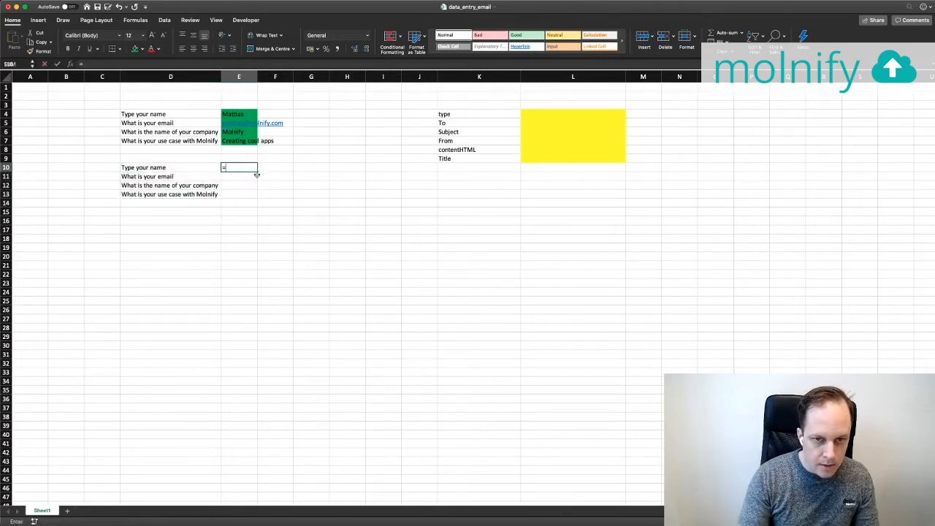
type("(")
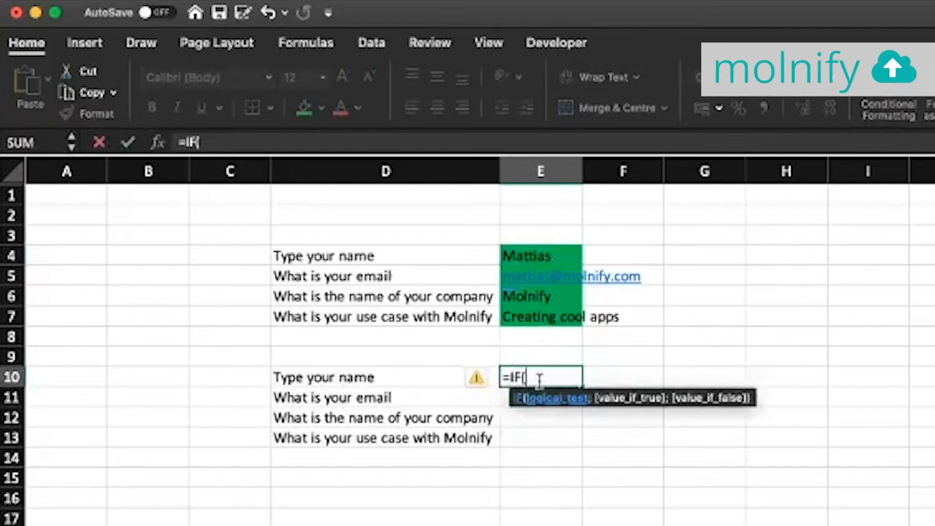
left_click(541, 257)
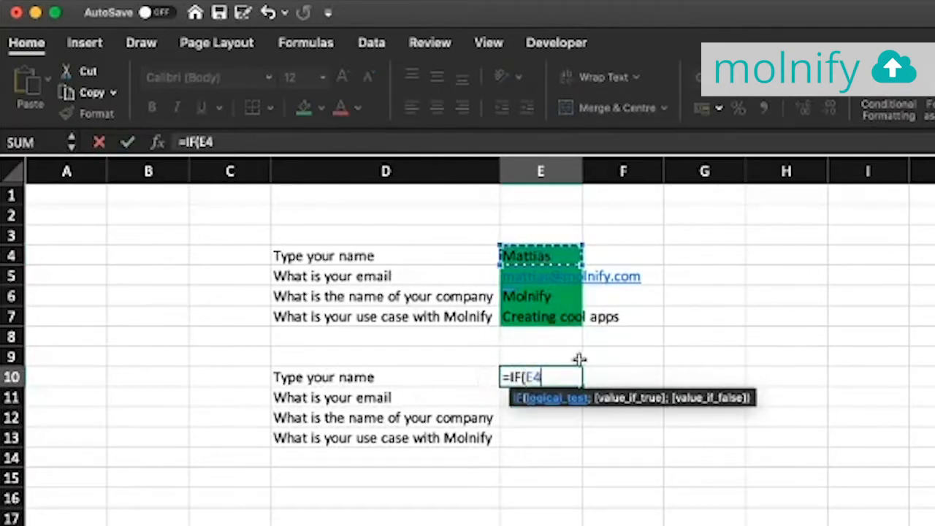
type("=\"\";\"")
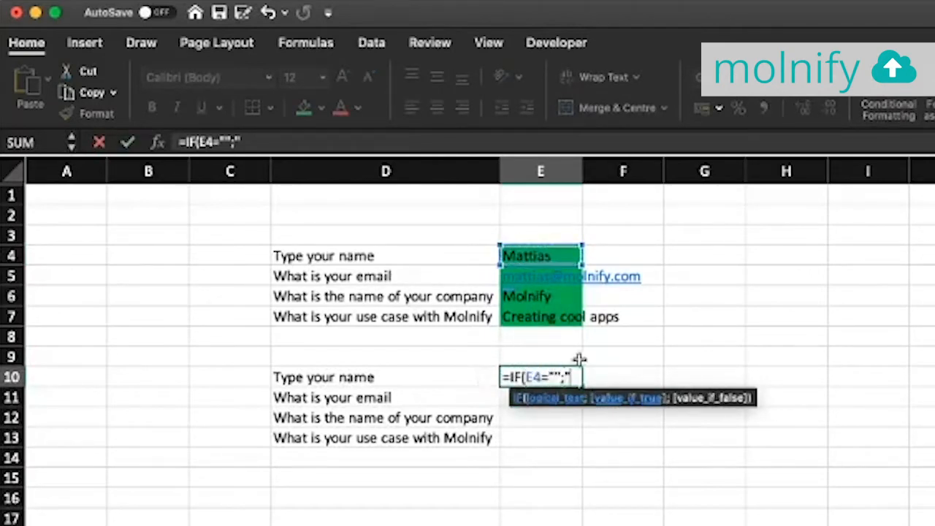
type("--\"")
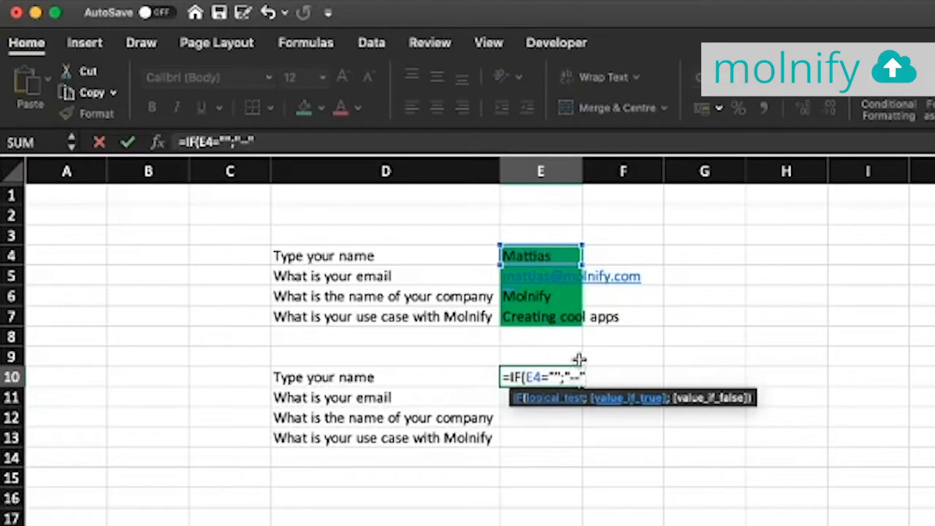
type(";")
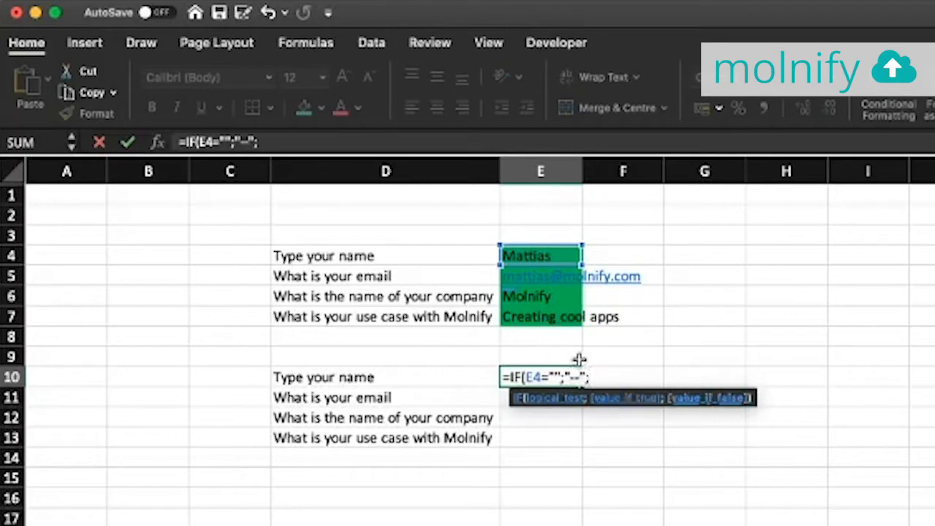
left_click(541, 254)
type(")")
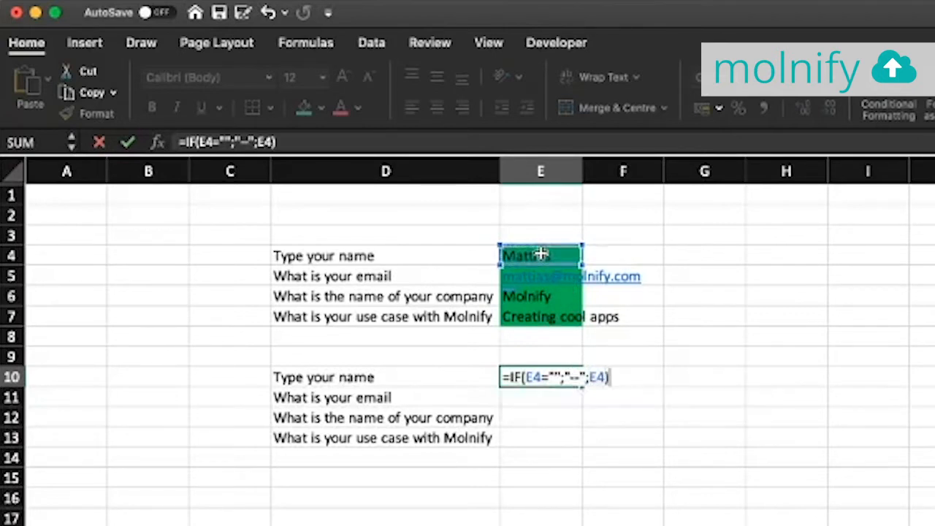
key("Return")
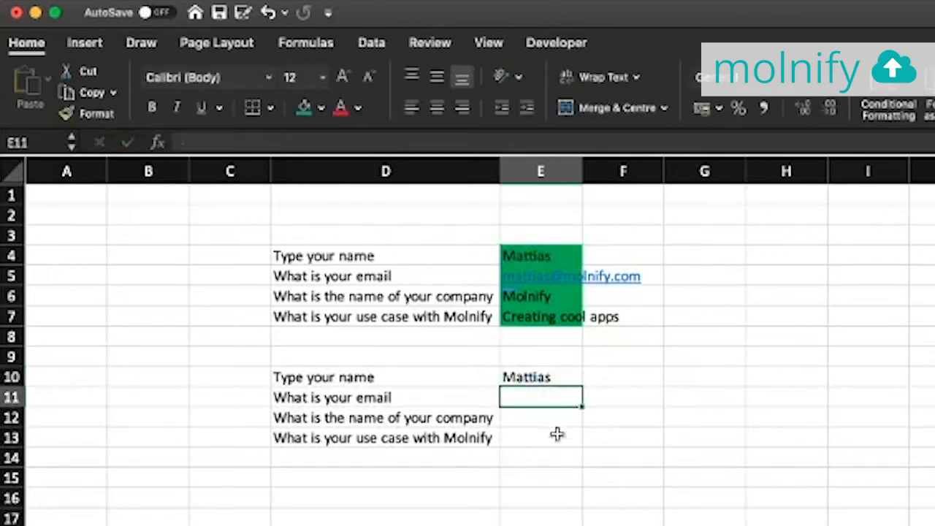
left_click(548, 377)
left_click_drag(584, 387, 583, 446)
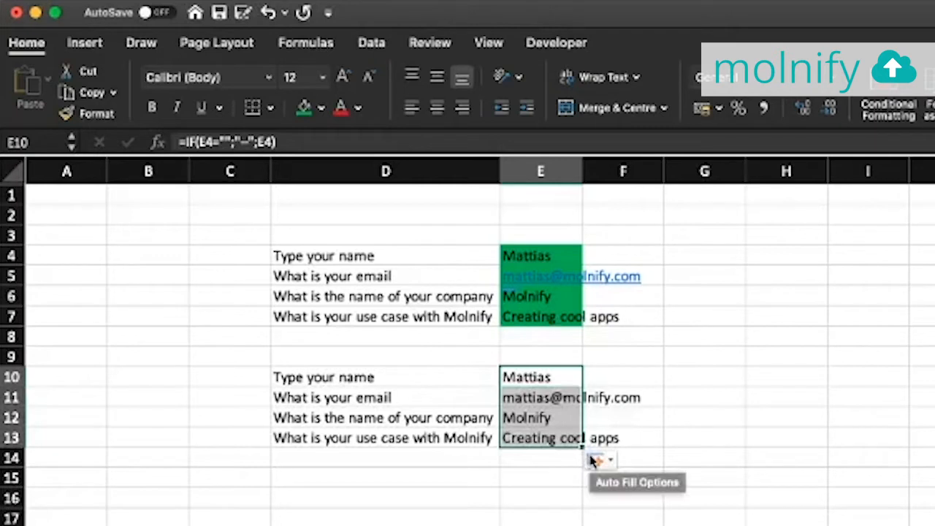
left_click(622, 374)
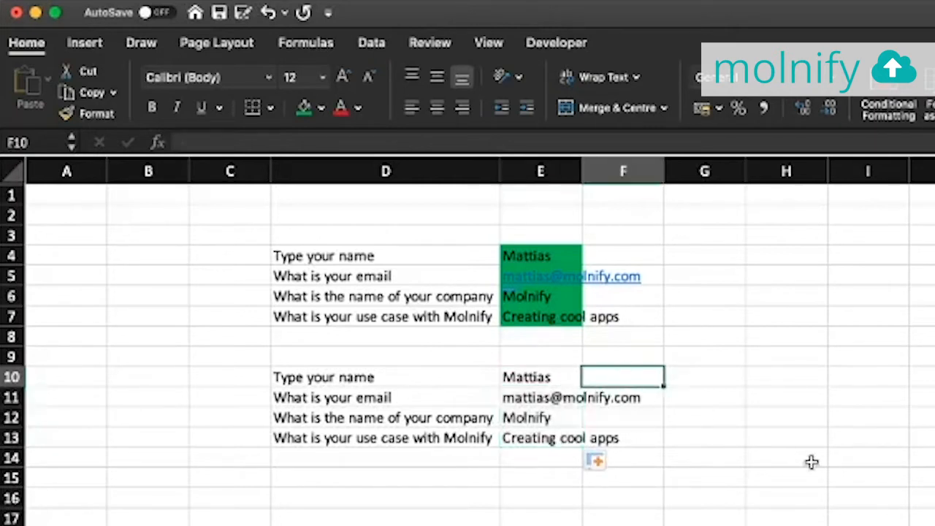
Type <br> in F10 and copy it into F11:F13
type("<br>")
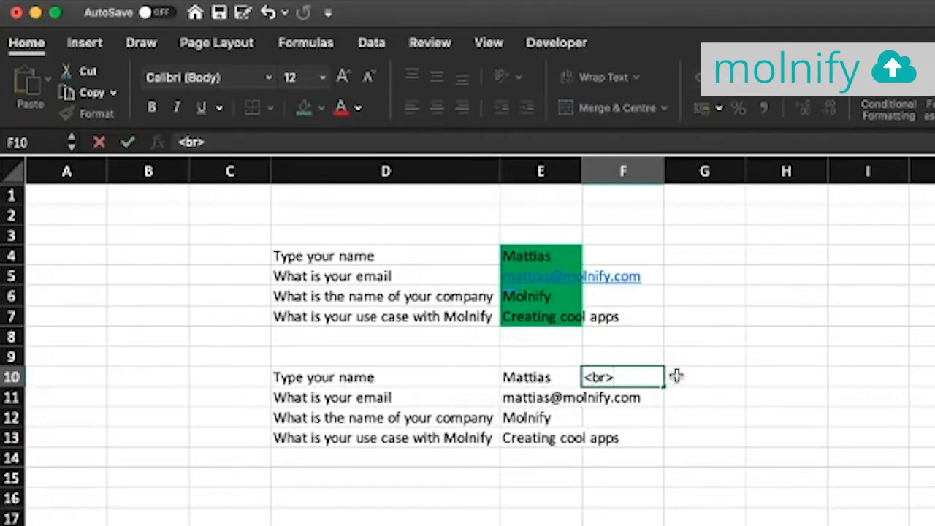
key("Return")
key("Up")
key("super+c")
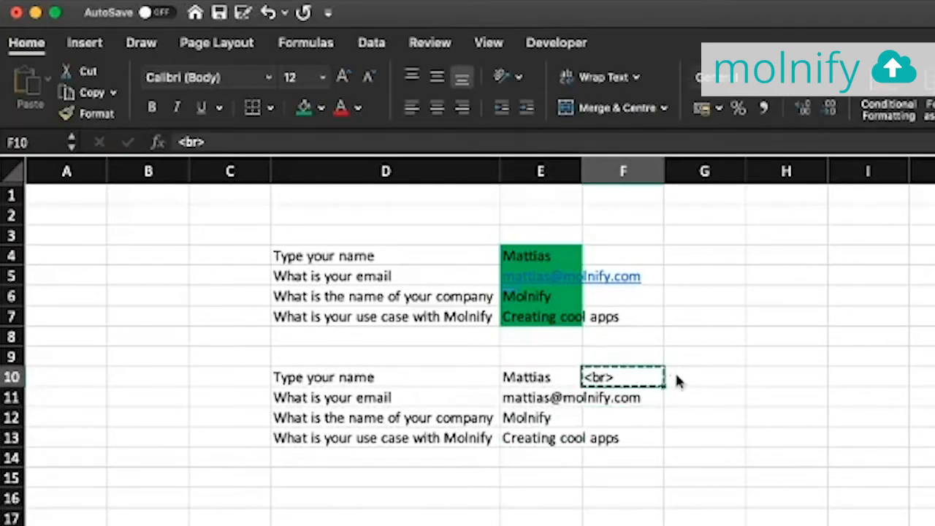
key("Down")
key("shift+Down")
key("shift+Down")
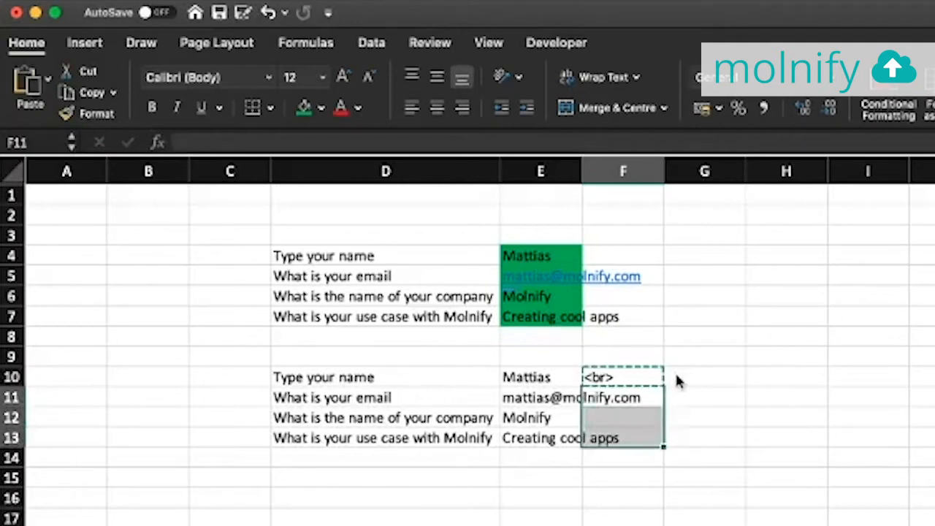
key("super+v")
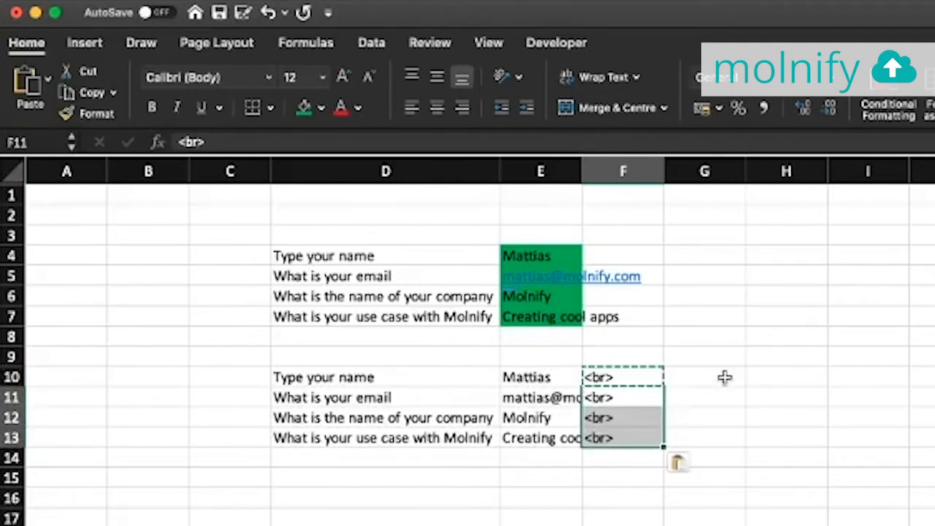
key("Escape")
Enter email as the message type in the yellow setting cell L4
left_click(757, 422)
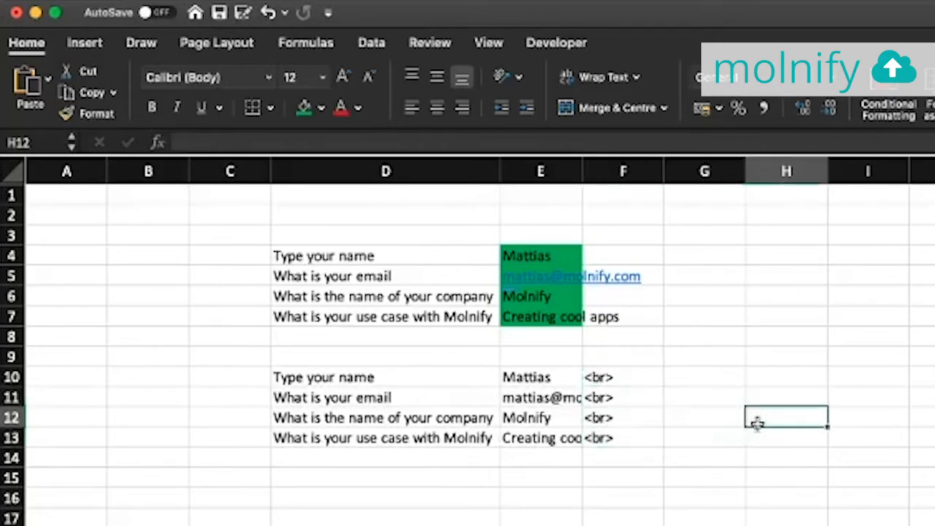
left_click(539, 114)
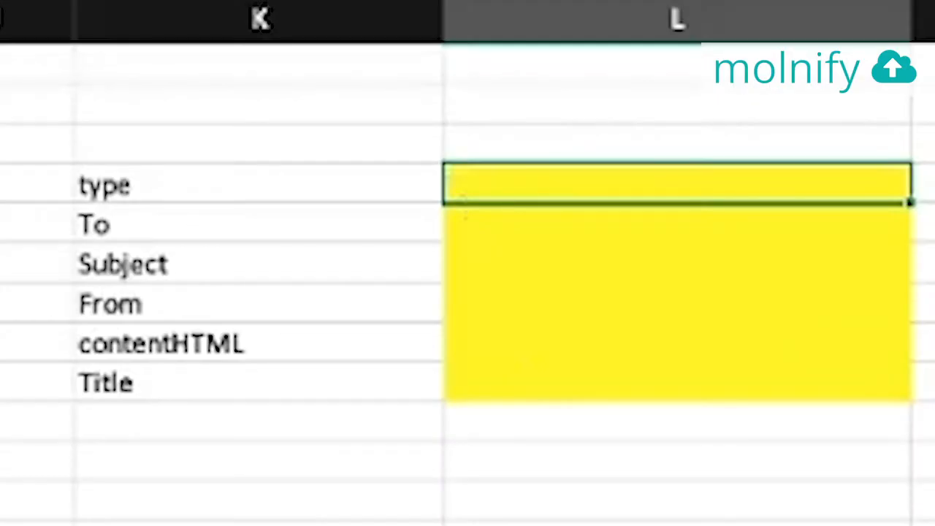
type("email")
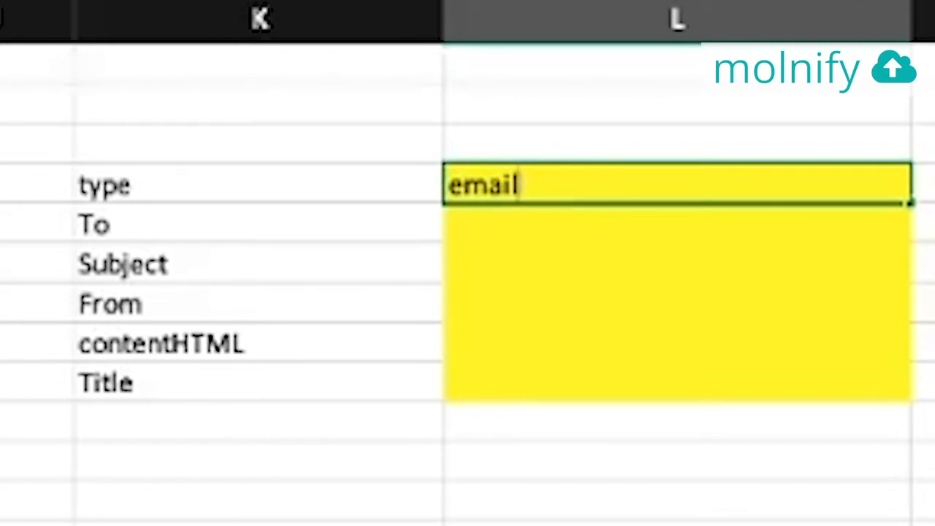
key("Return")
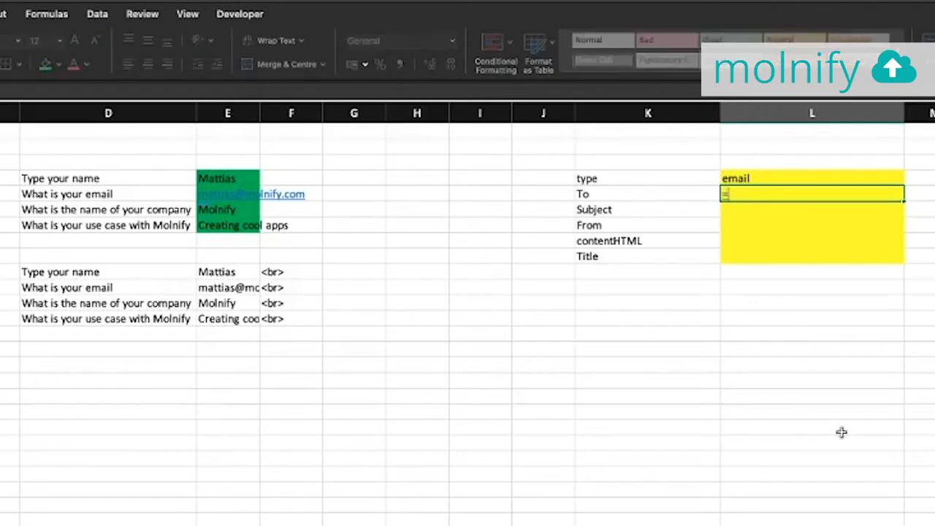
Make the To formula in L5 join the E5 email answer with a fixed recipient address
left_click(232, 194)
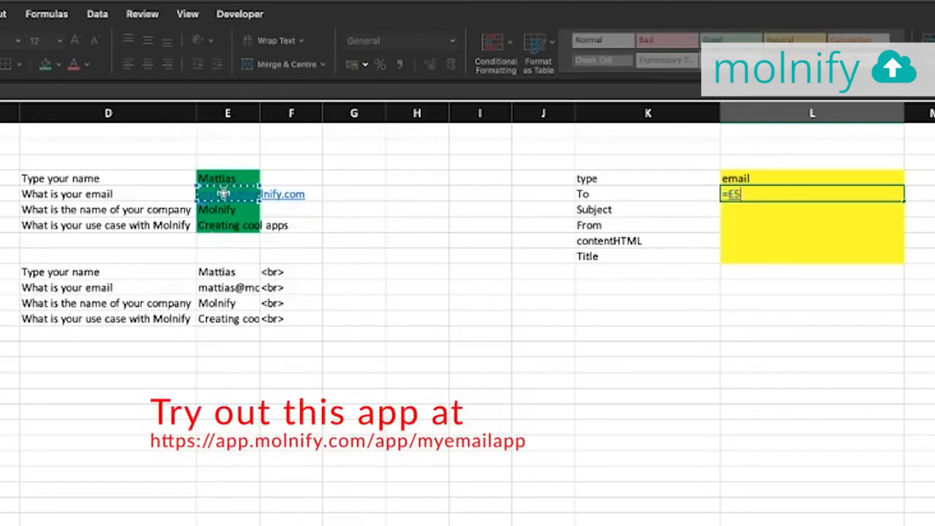
type("&")
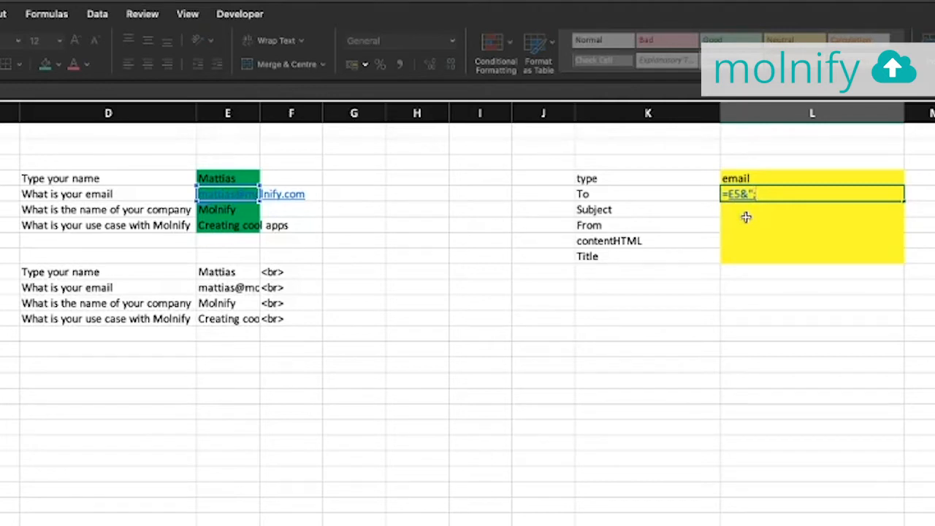
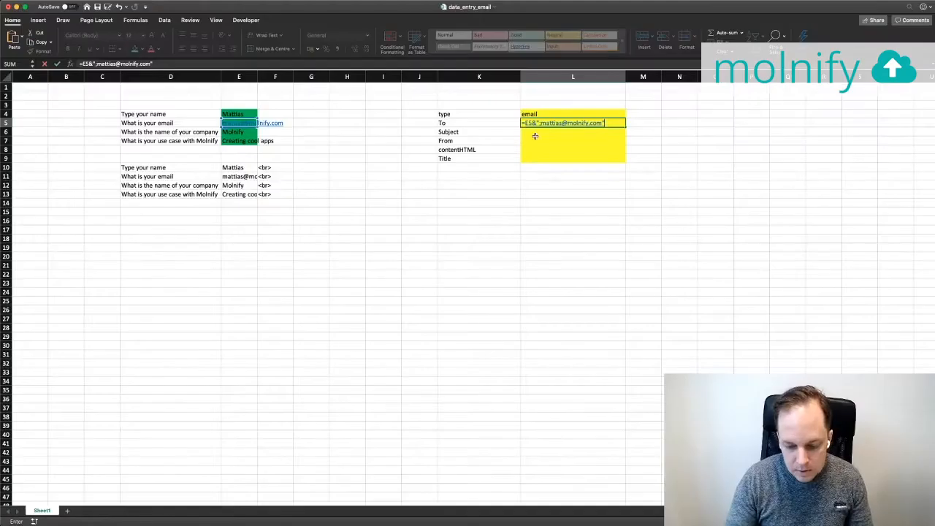
key("Return")
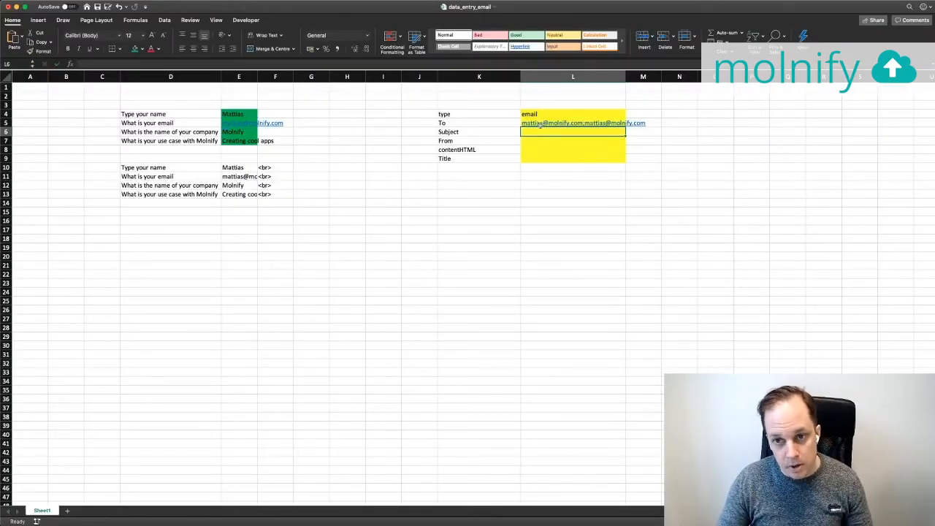
Replace the email answer in E5 with a different address
left_click(253, 118)
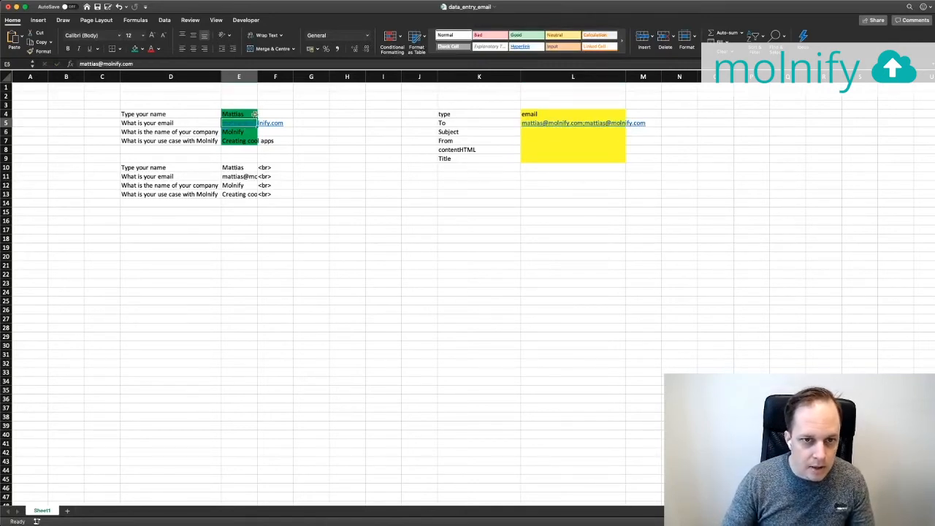
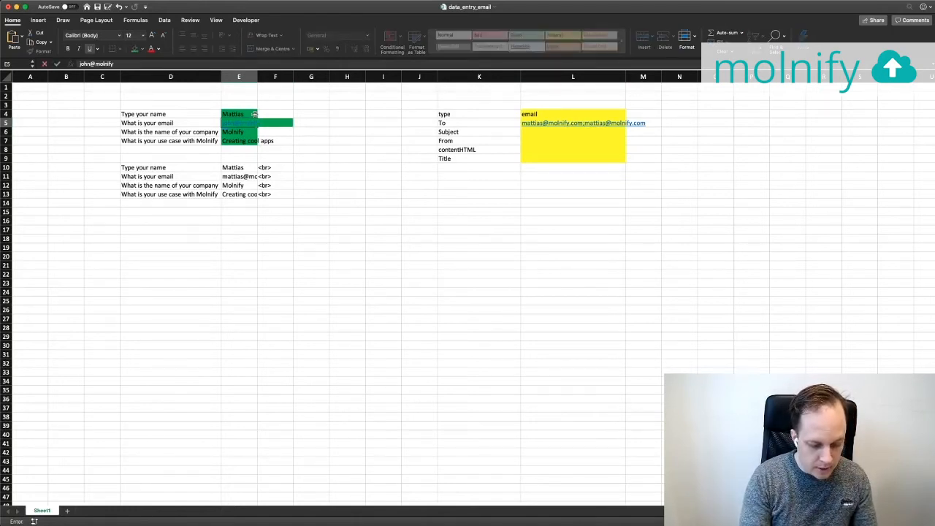
key("Return")
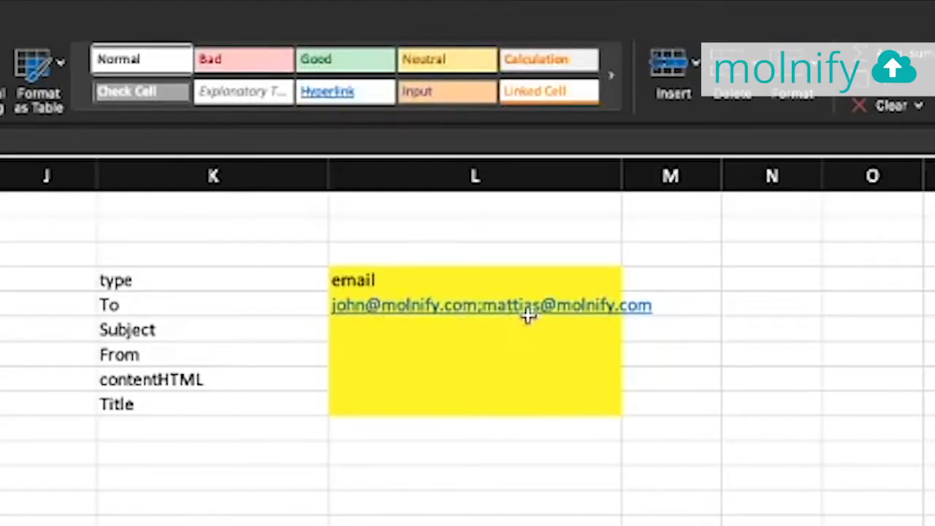
Enter Subject 'I filled out the demo app!' in L6 and From 'Molnifys email demo' in L7
left_click(369, 330)
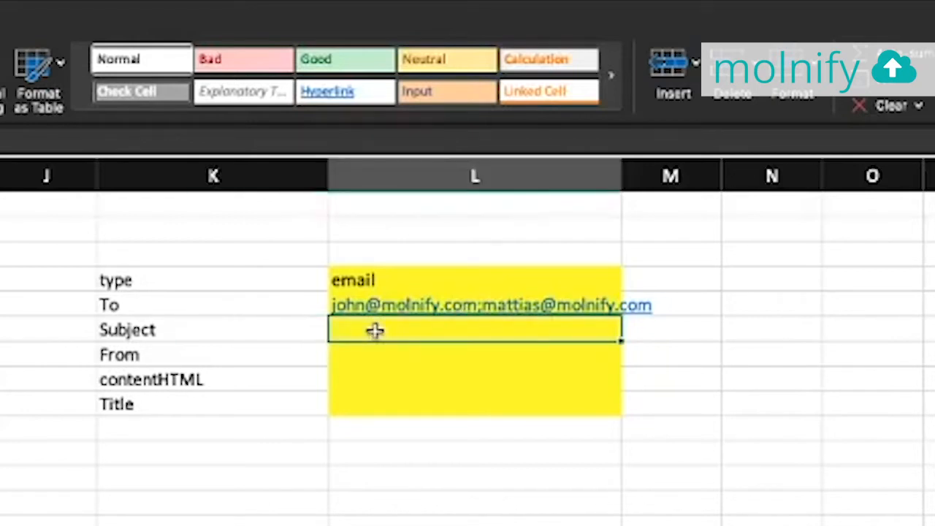
type("I fil")
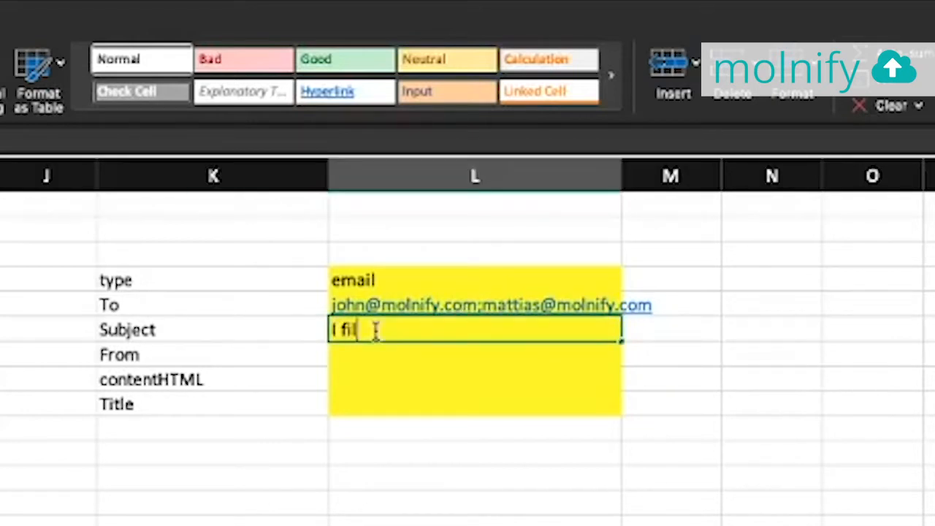
type("led out ")
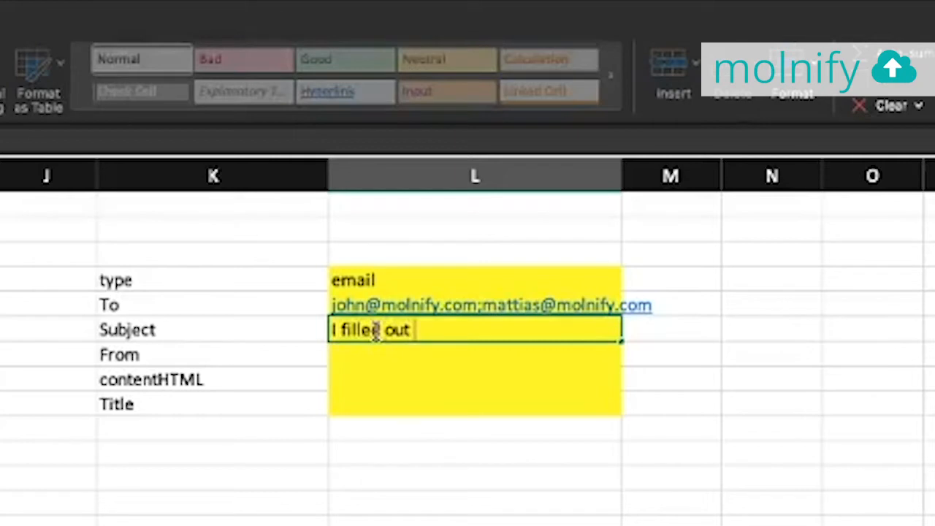
type("the demo app")
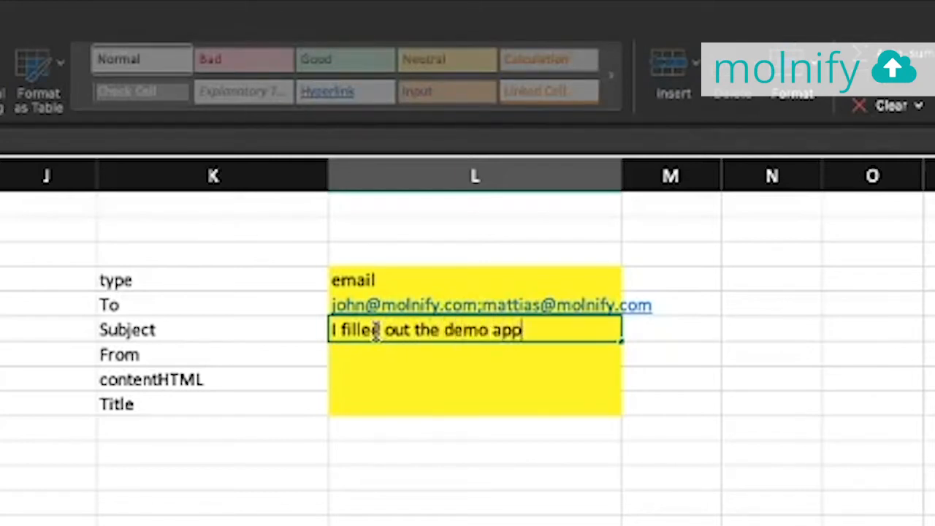
type("!")
key("Return")
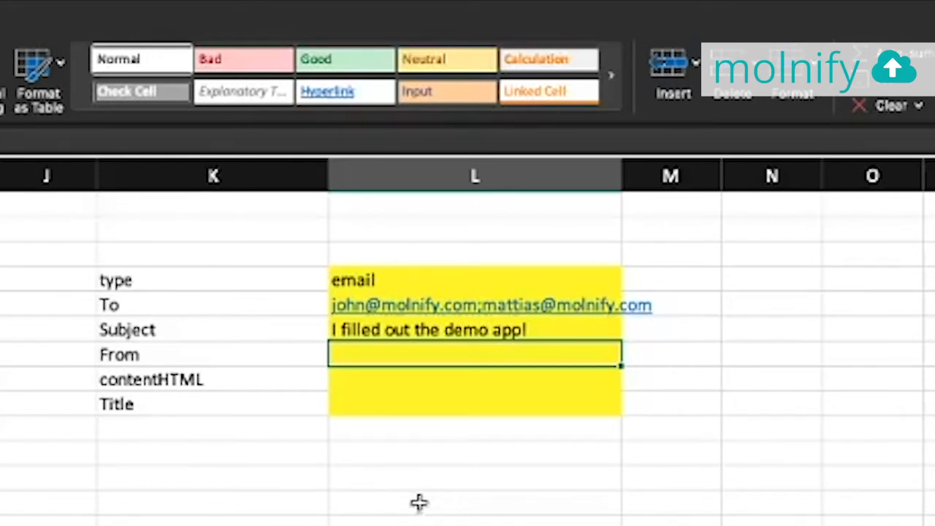
type("Molnify")
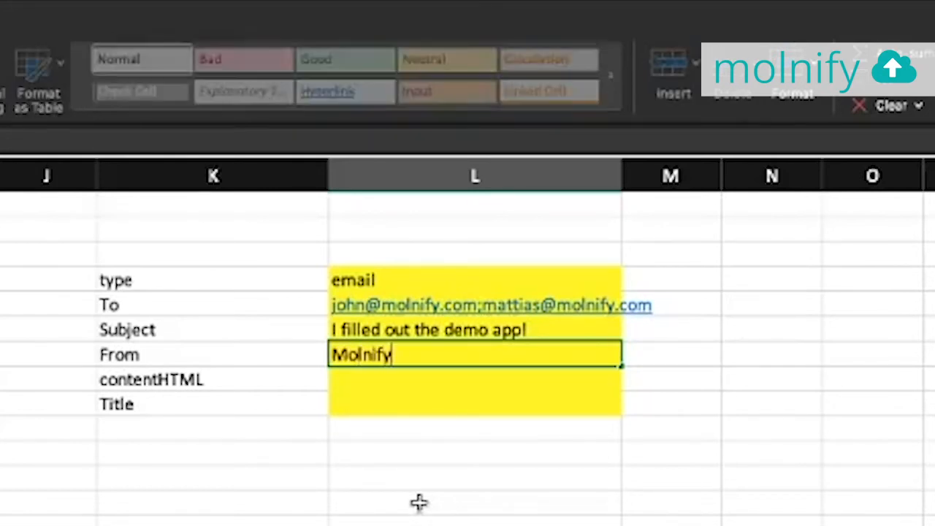
type("s email demo")
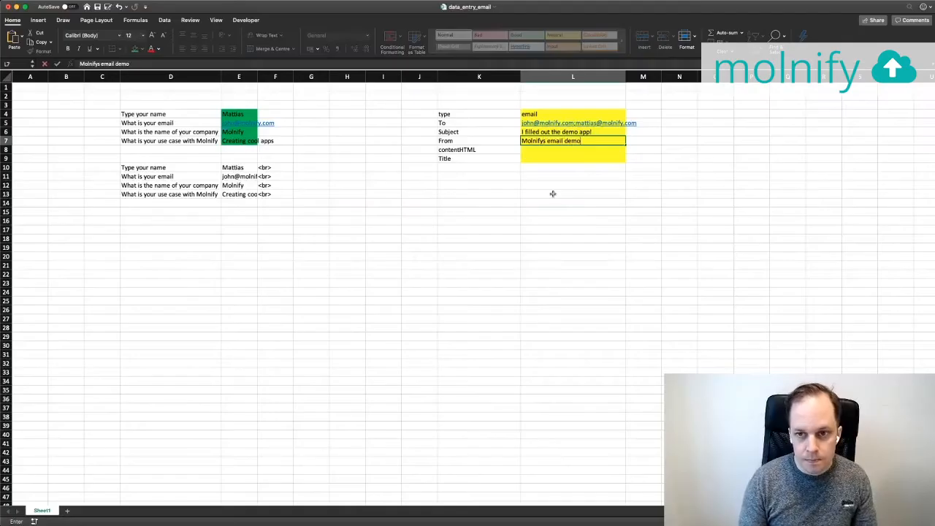
key("Return")
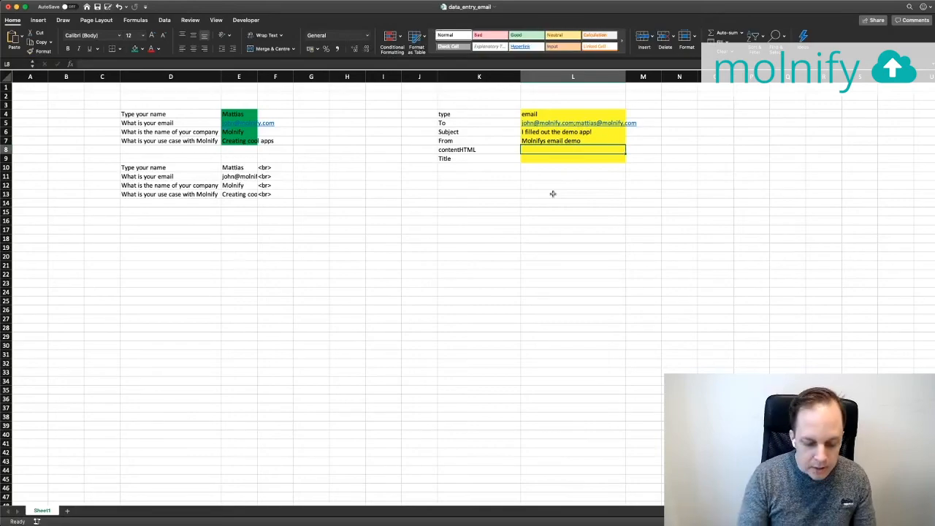
Start =CONCATENATE( in L8 with the question, answer and <br> cells of rows 10 and 11
type("=conca")
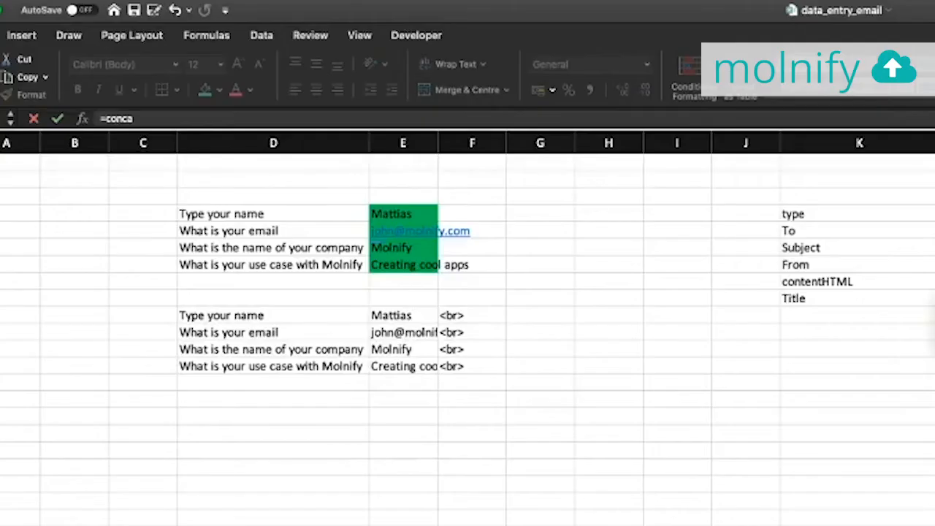
key("Tab")
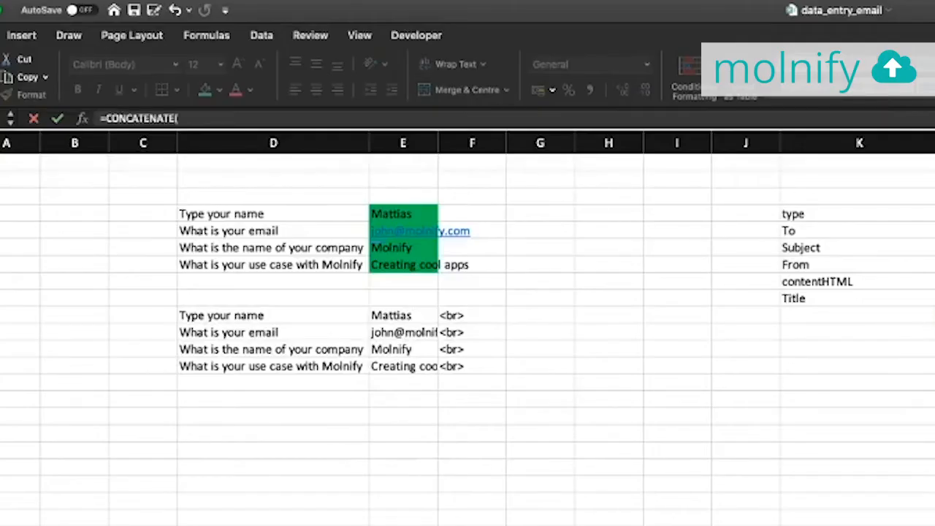
left_click(254, 315)
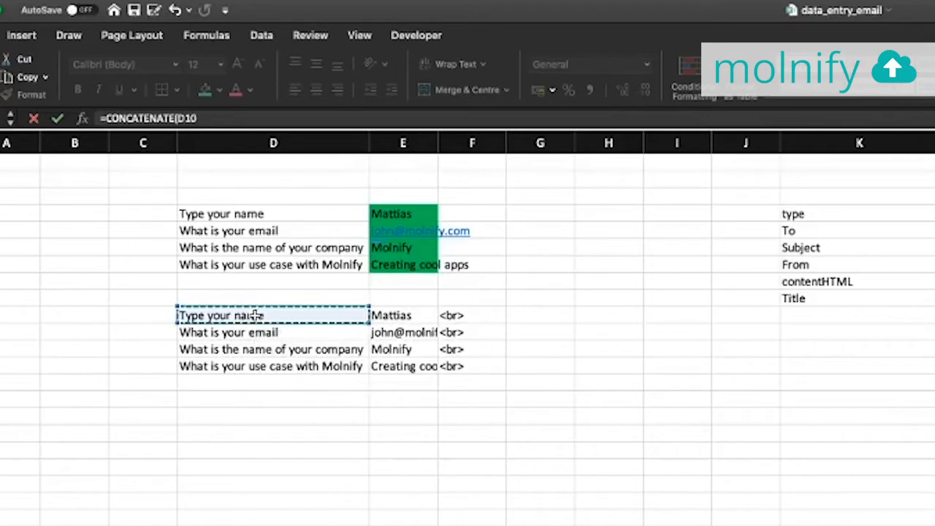
type(";")
left_click(416, 315)
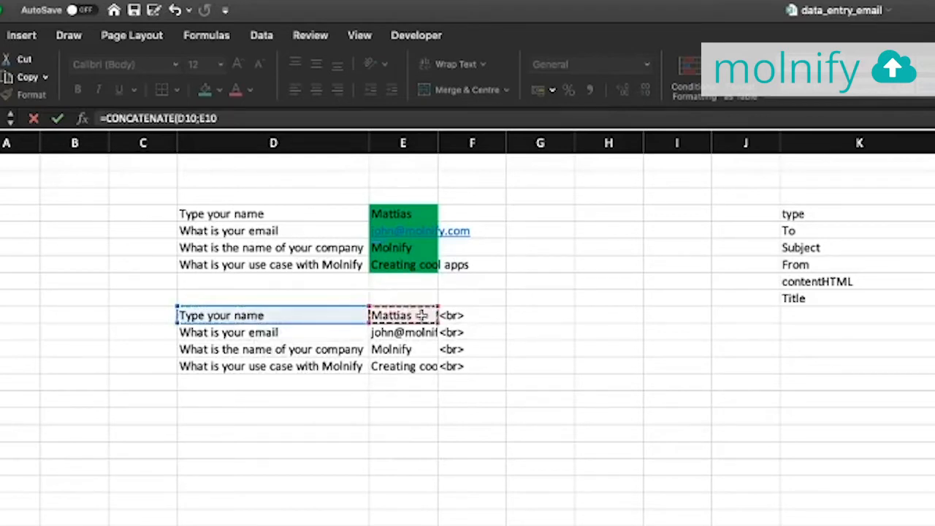
type(";")
left_click(463, 315)
type(";")
left_click(282, 333)
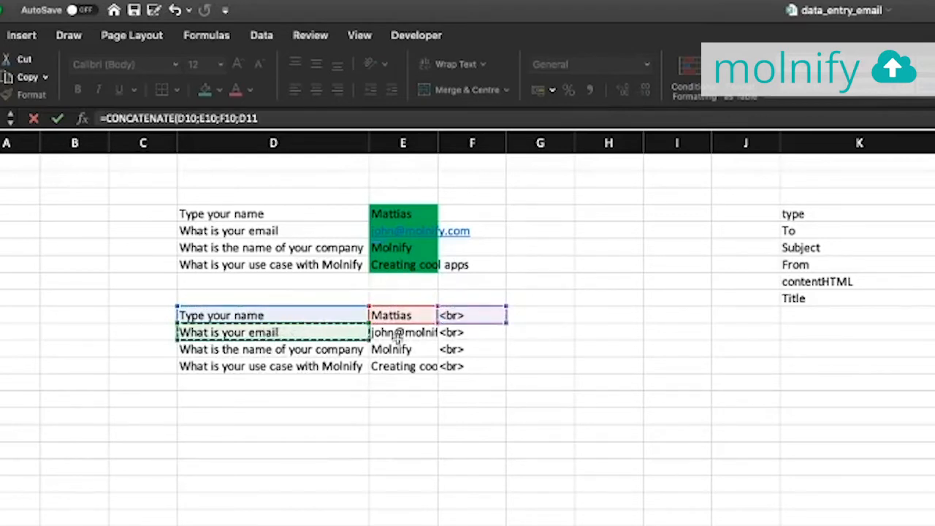
type(";")
left_click(416, 333)
type(";")
left_click(462, 333)
type(";")
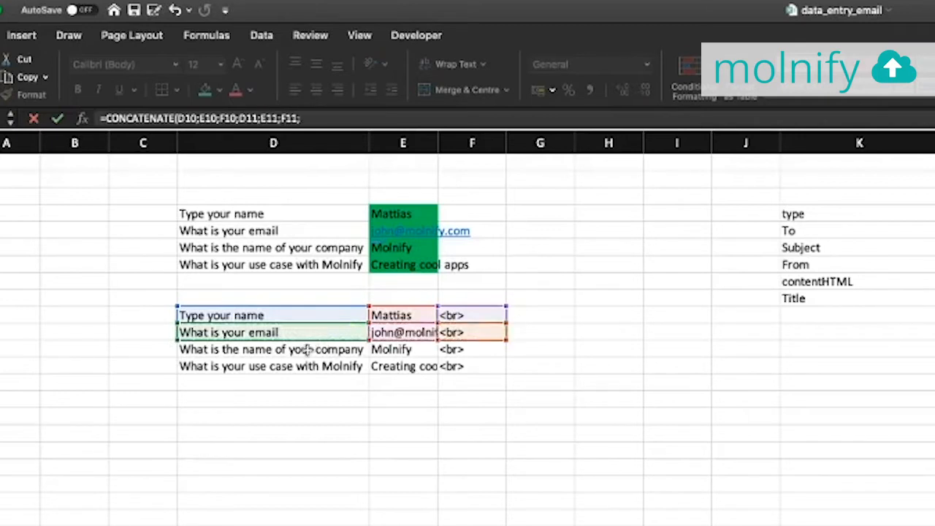
Add the row 12 and 13 cells (D12 through F13) to the CONCATENATE formula
left_click(311, 349)
type(";")
left_click(388, 349)
type(";")
left_click(454, 349)
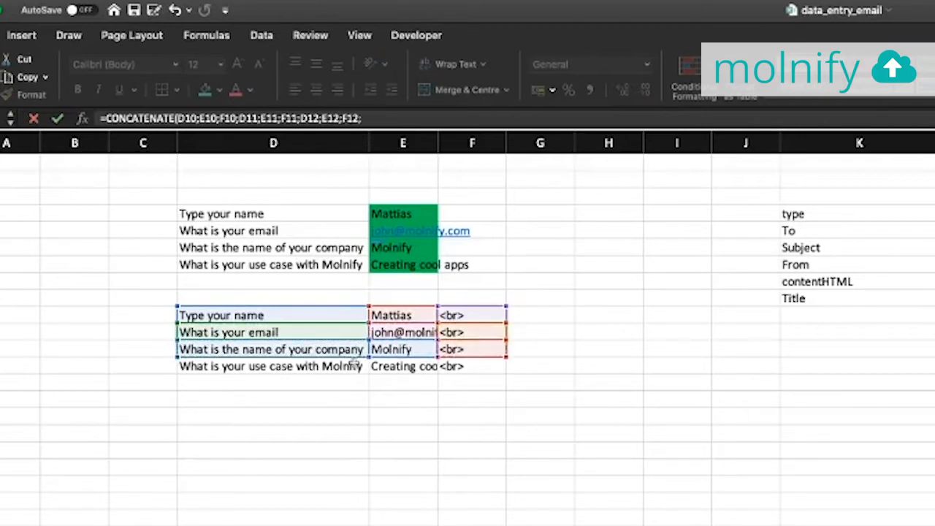
type(";")
left_click(334, 367)
type(";")
left_click(395, 367)
type(";")
left_click(457, 367)
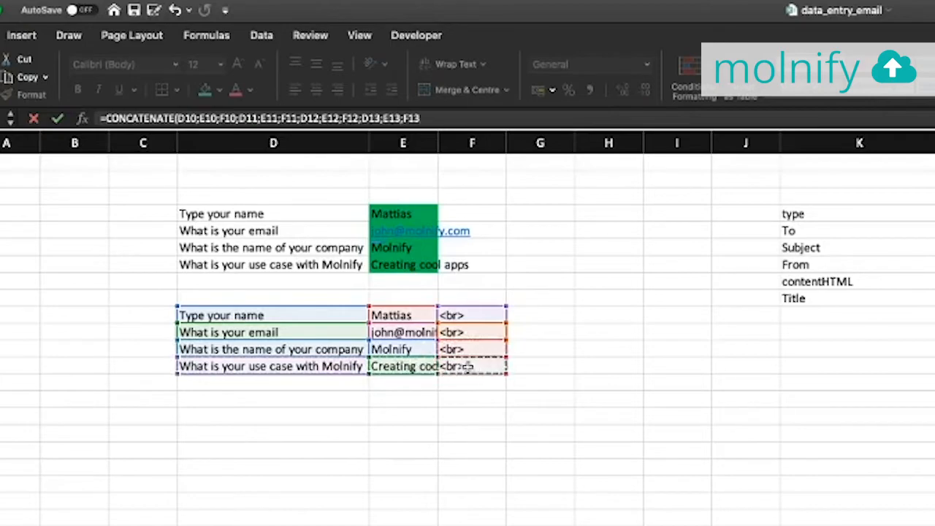
key("Return")
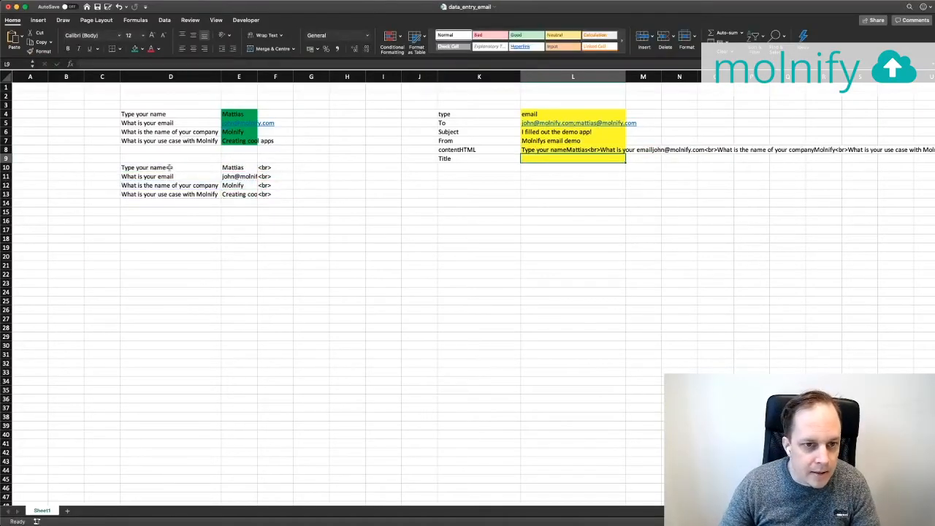
Change D10 to =D4&" " and fill it down to D13
type("=")
left_click(170, 167)
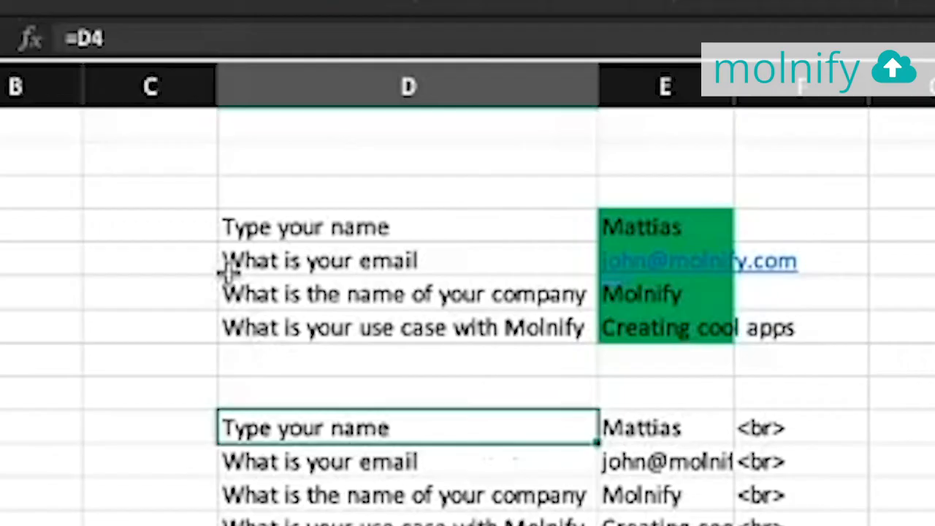
left_click(139, 42)
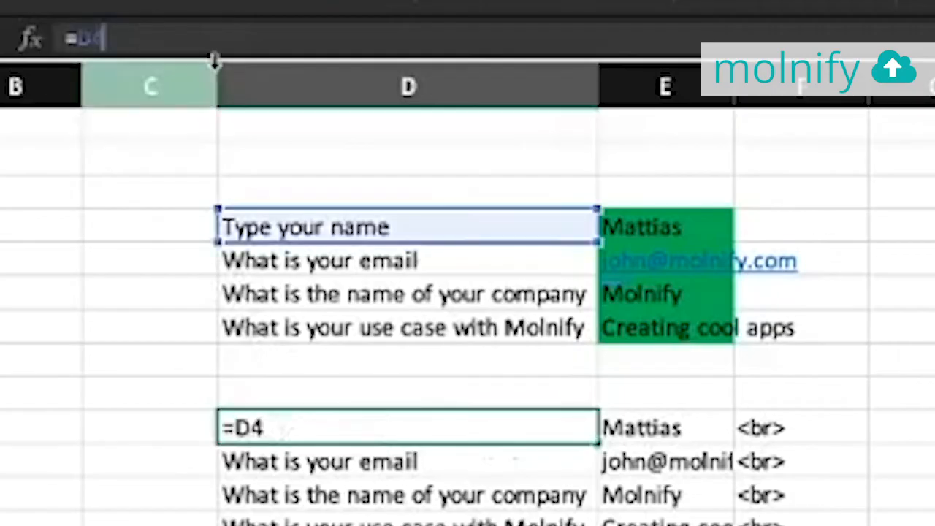
type("&\" \"")
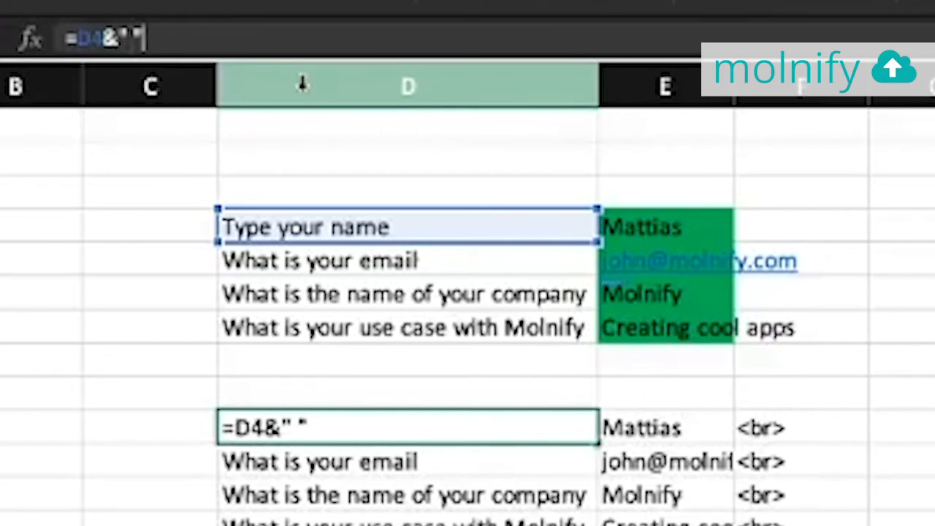
key("Return")
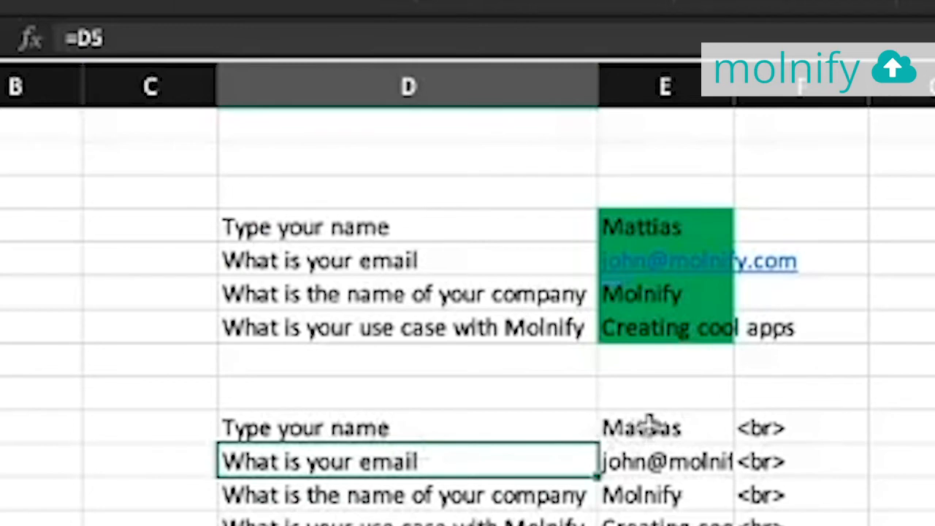
left_click(516, 429)
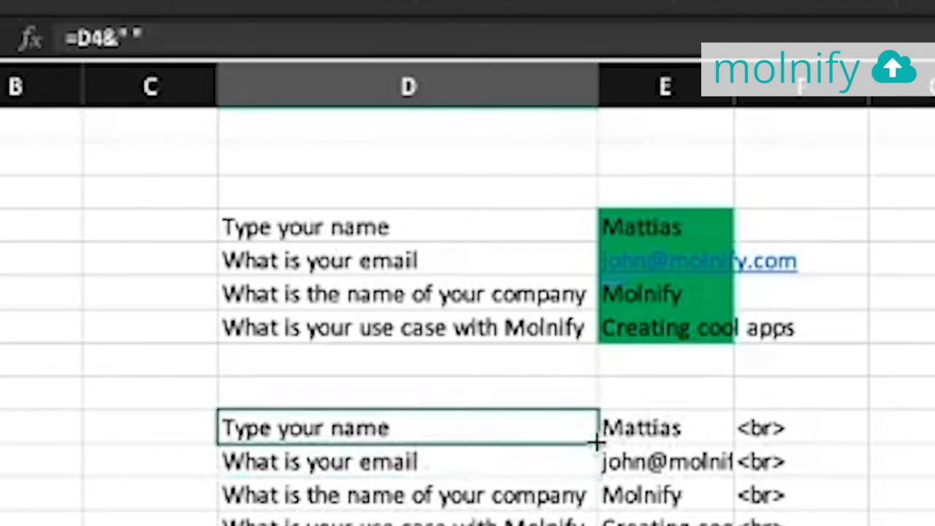
double_click(597, 442)
left_click(297, 220)
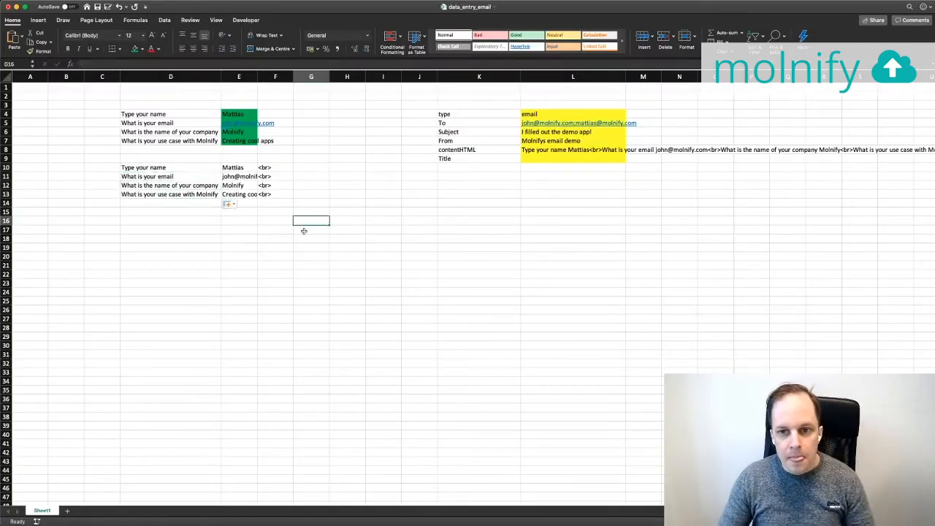
left_click(537, 159)
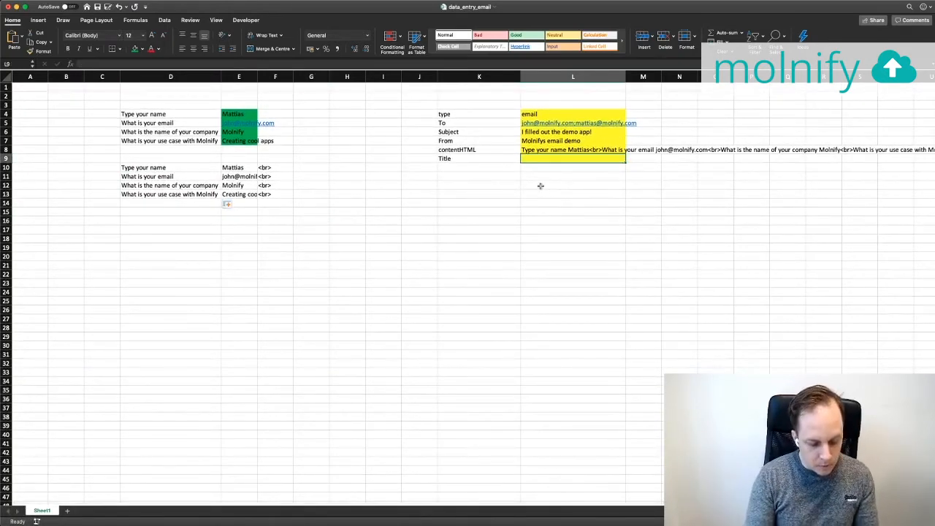
Enter 'Send email' as the Title value in L9
type("Send email")
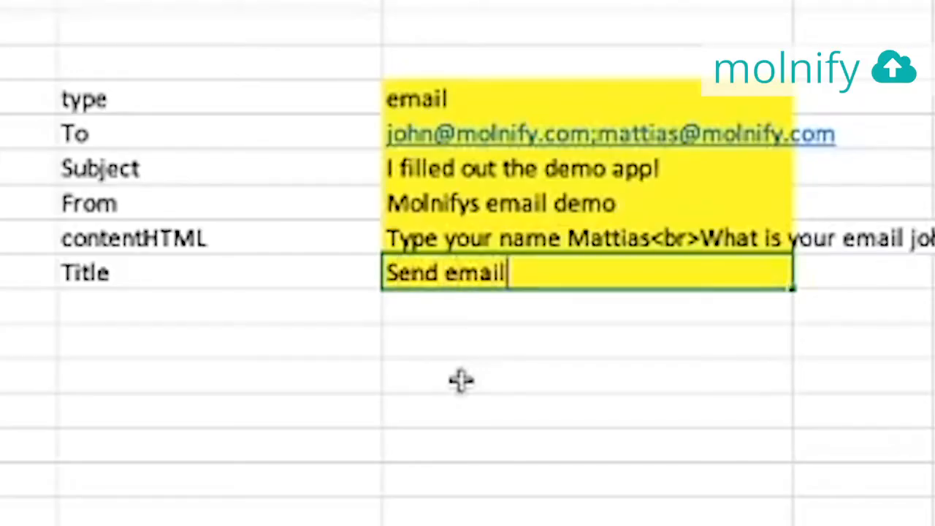
key("Return")
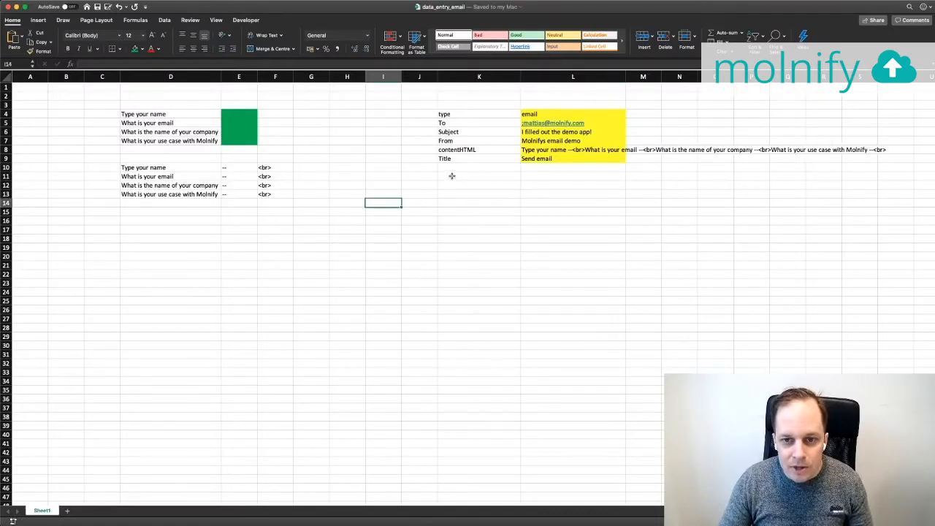
left_click(452, 176)
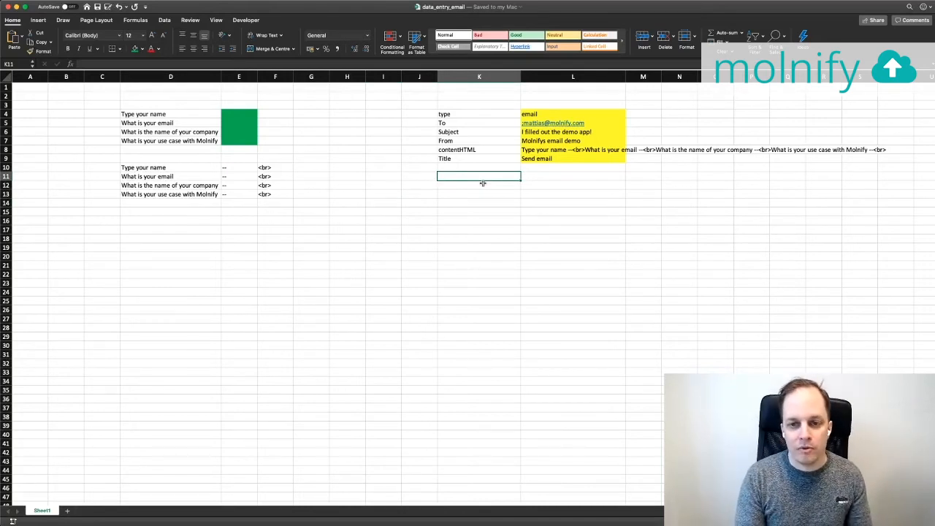
Enter the setting id with value myemailapp in K11:L11 and remove the value cell's fill
type("id")
key("Tab")
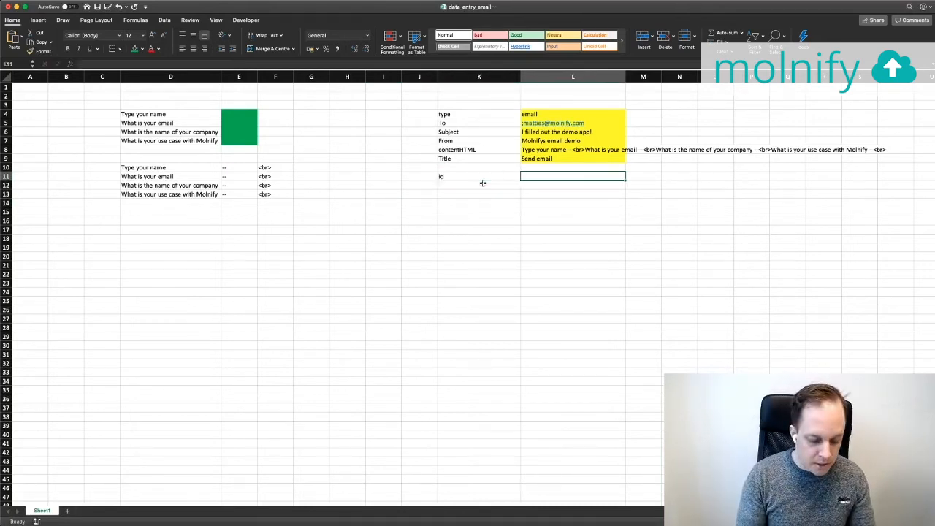
type("m")
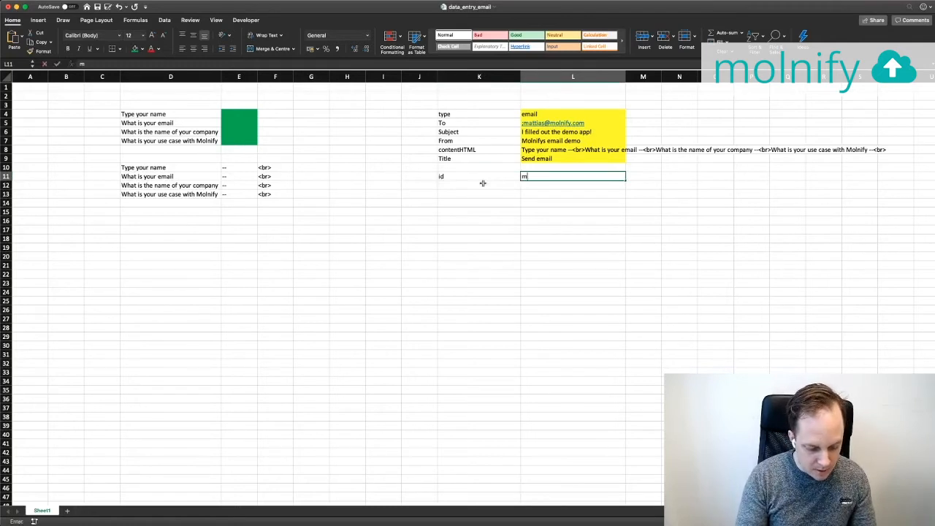
type("yemailapp")
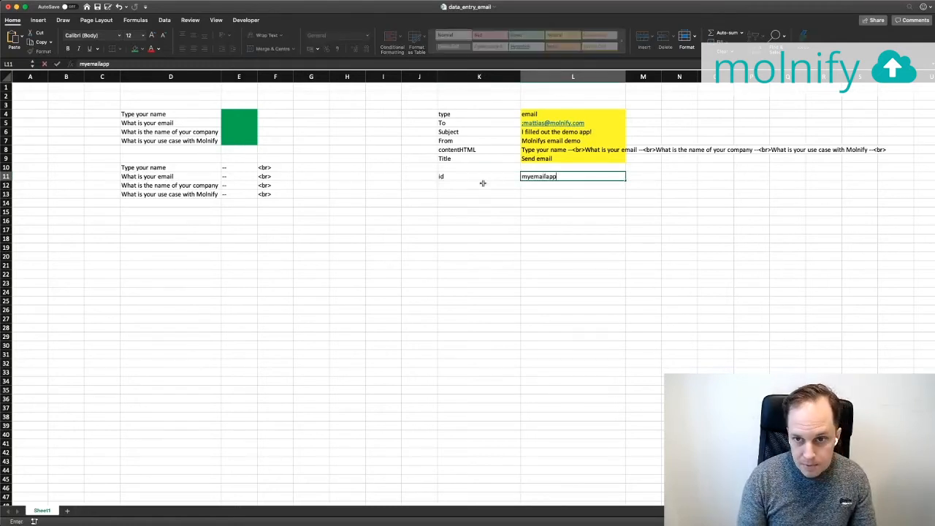
key("Return")
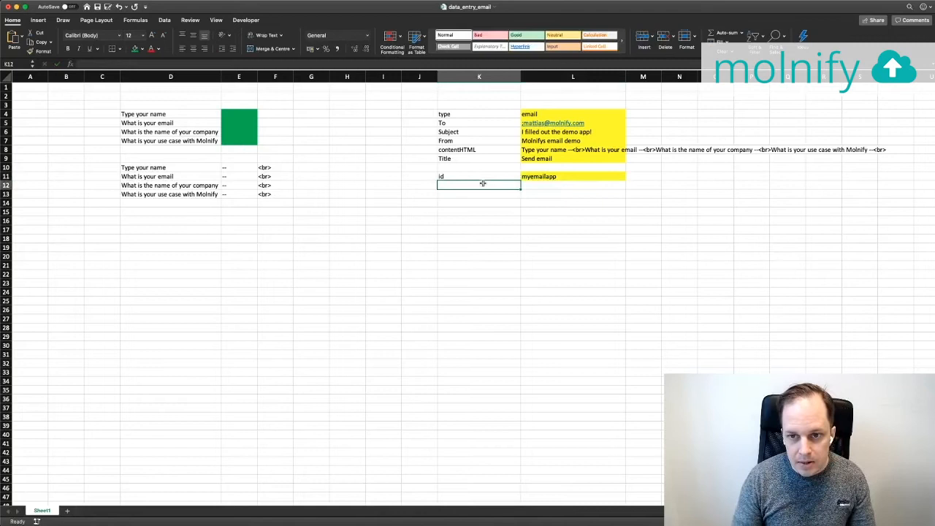
left_click(541, 178)
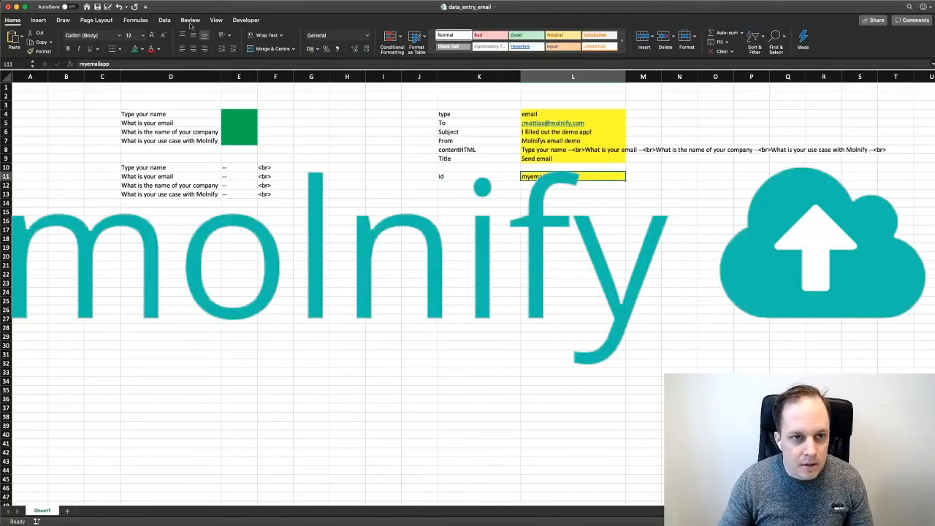
left_click(142, 49)
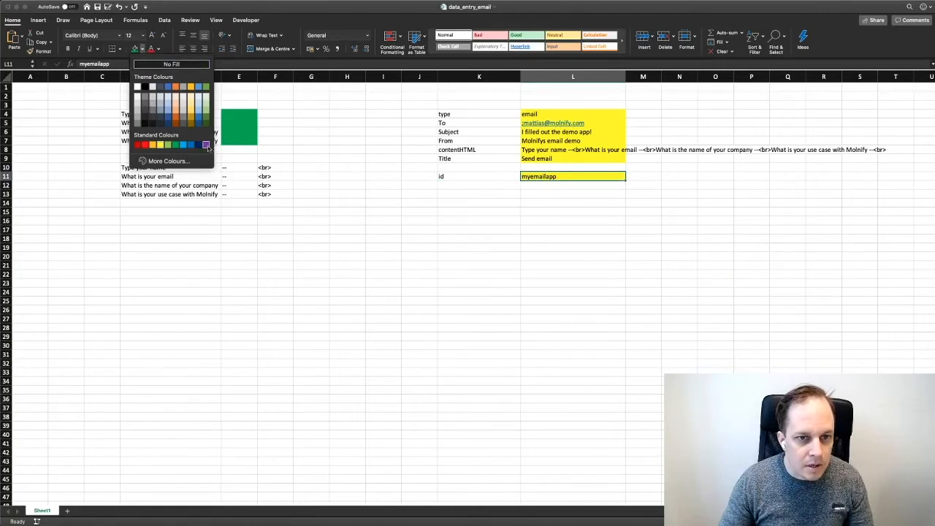
left_click(176, 64)
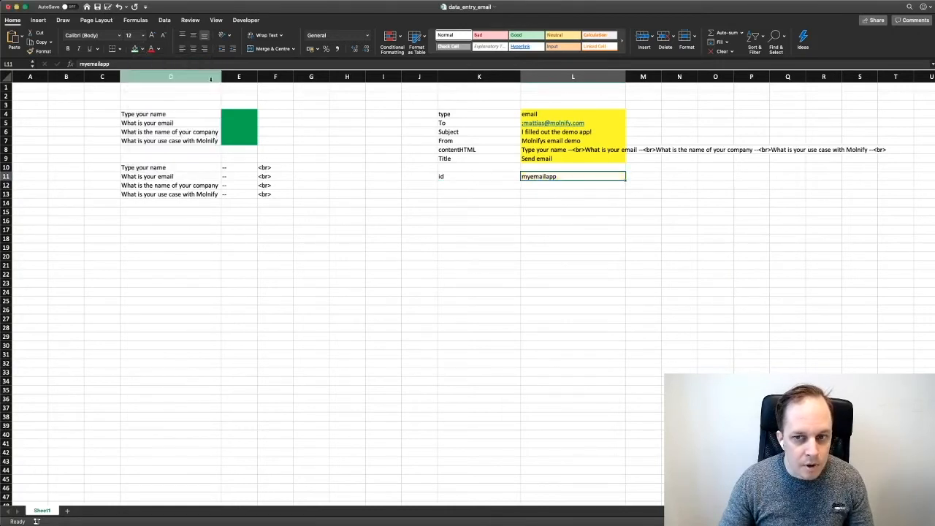
Add the name setting with value 'My email app' in row 12, with no fill
left_click(494, 186)
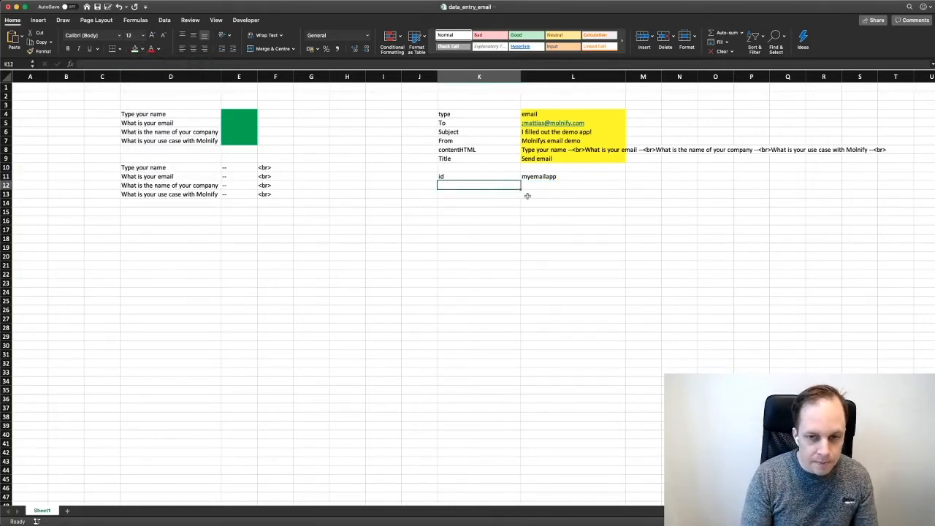
type("name")
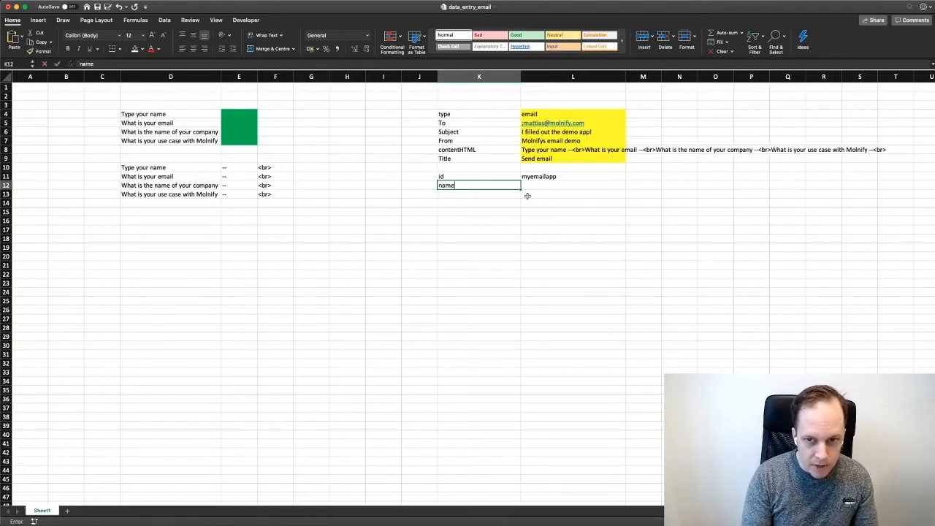
key("Tab")
type("M")
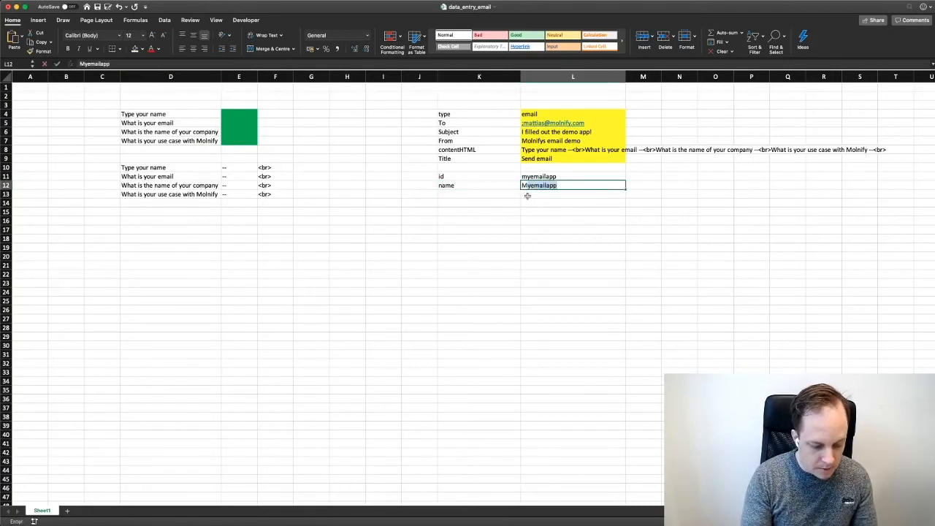
type("y email app")
key("Return")
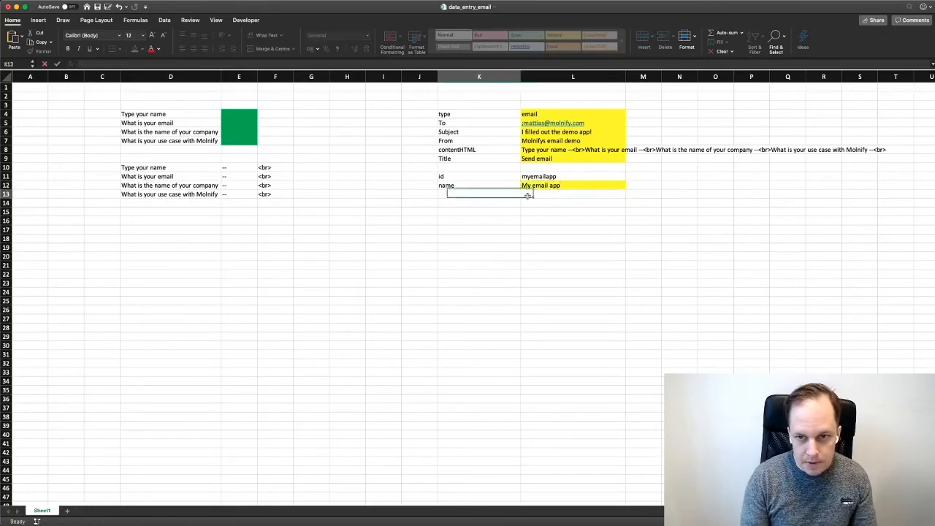
left_click(540, 187)
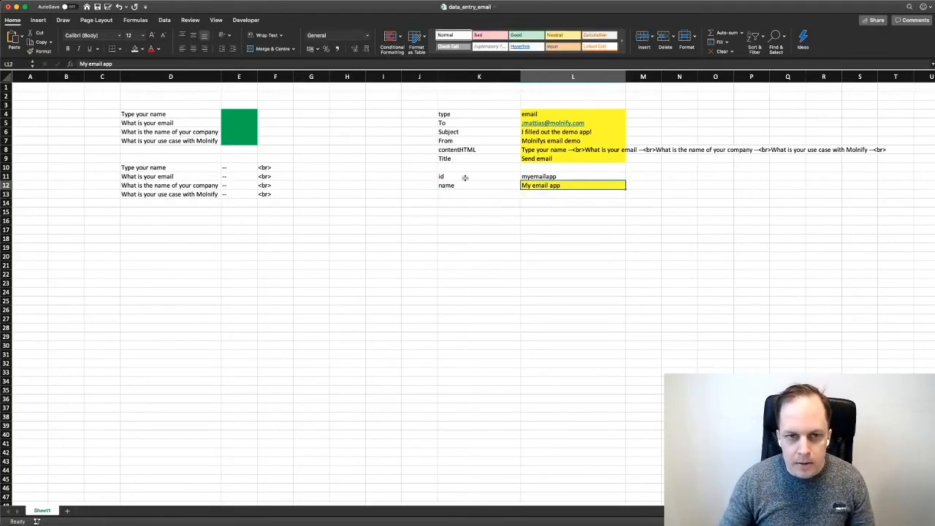
left_click(142, 50)
left_click(157, 72)
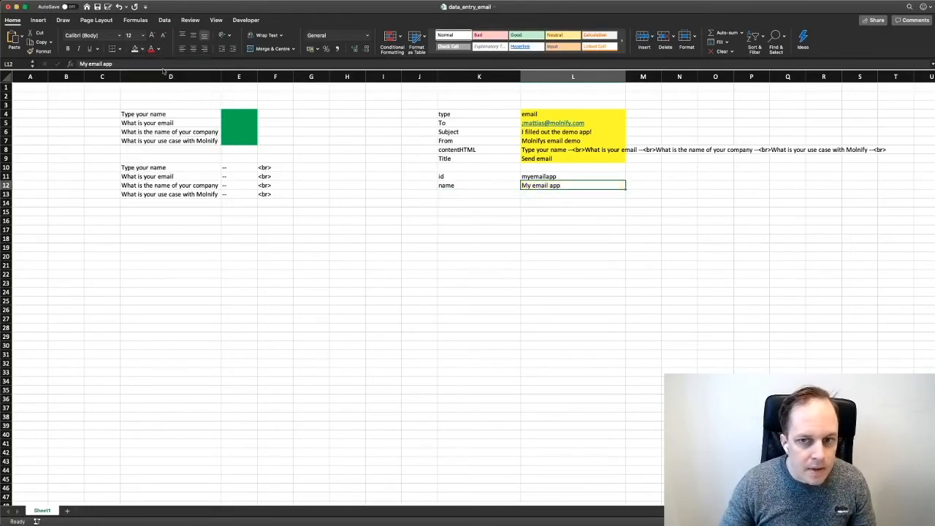
Add inputpanelsmall TRUE and template business as the last two settings rows
left_click(479, 194)
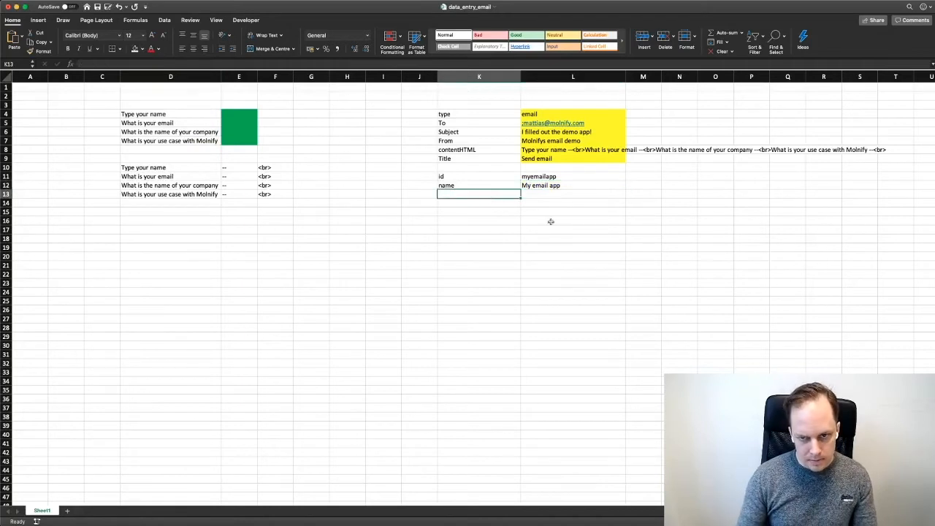
type("input")
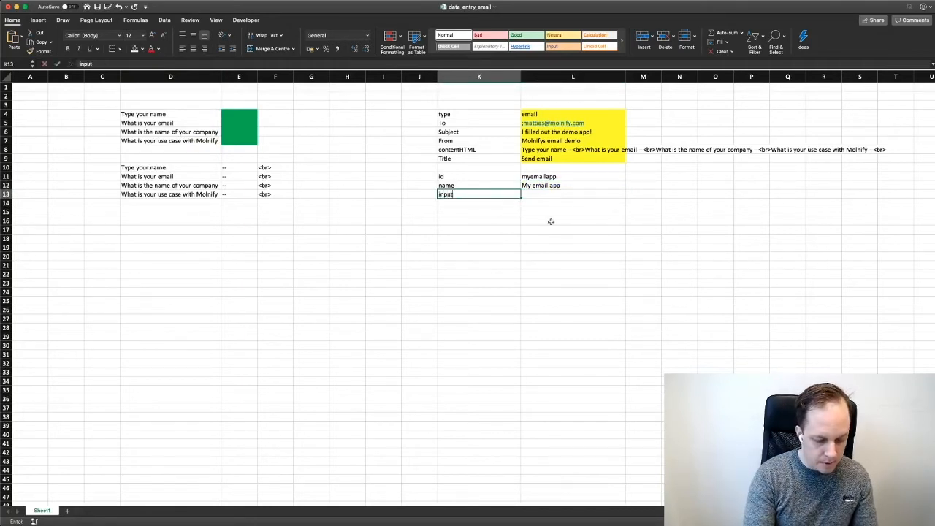
type("panels")
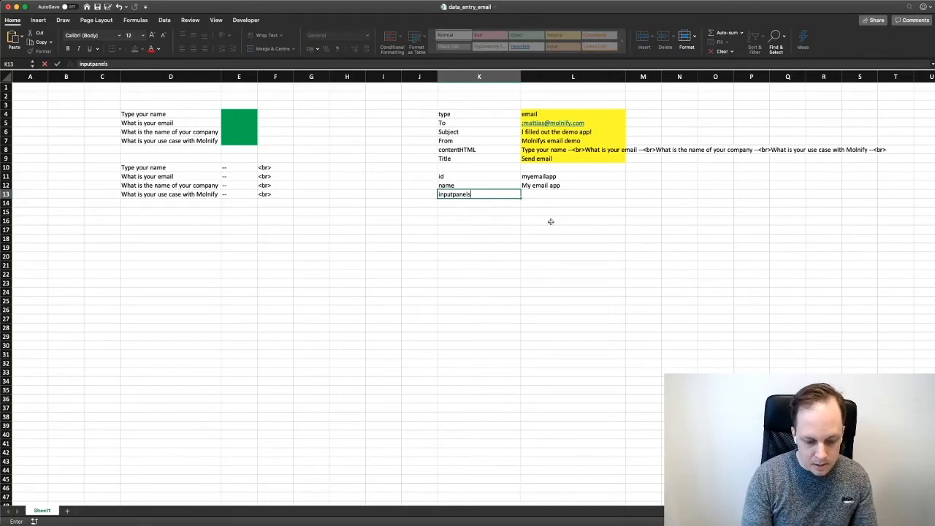
type("mall")
key("Tab")
type("TRU")
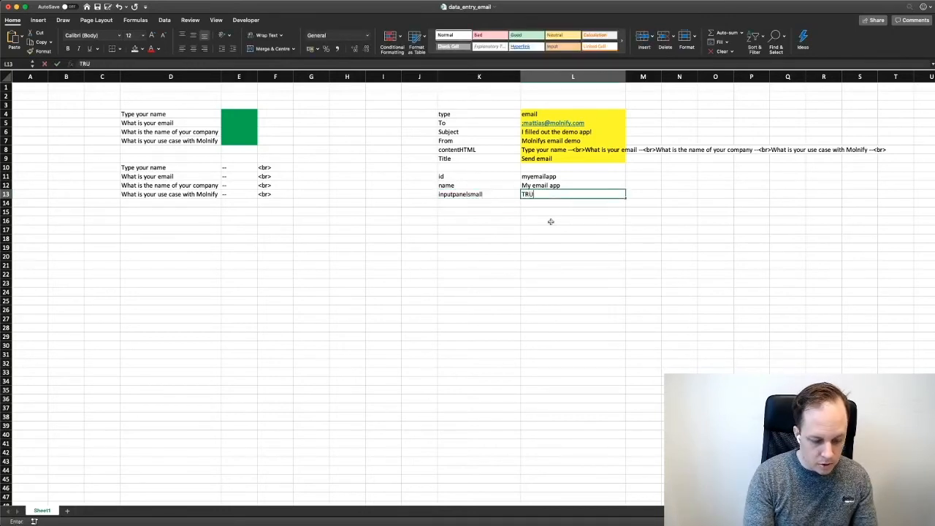
key("Return")
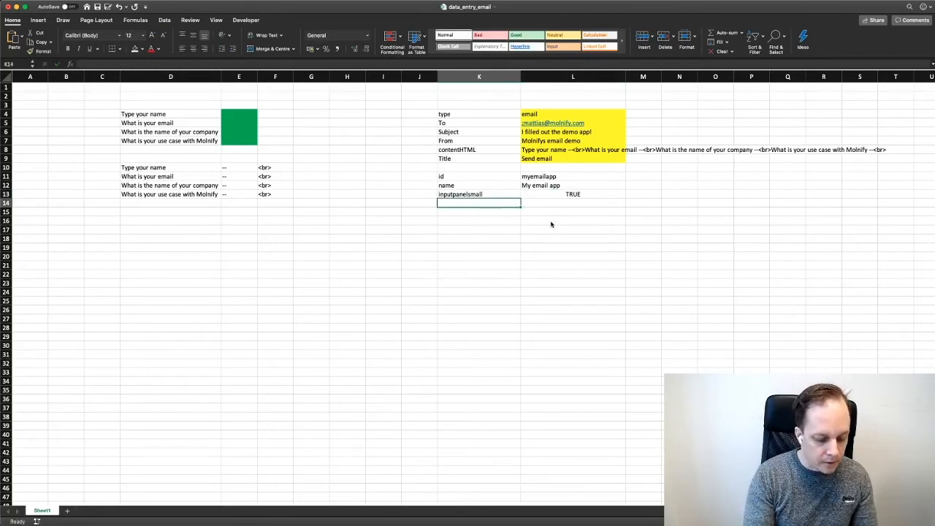
type("templat")
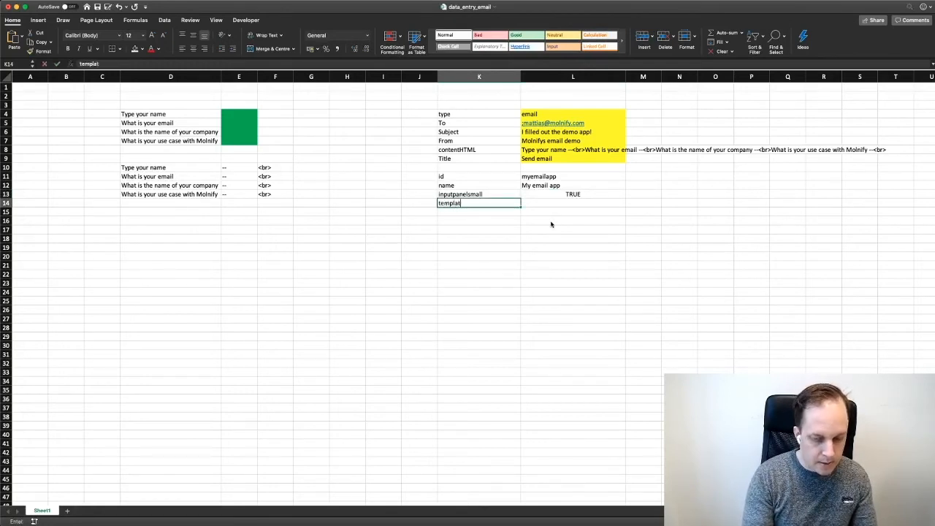
type("e")
key("Tab")
type("bu")
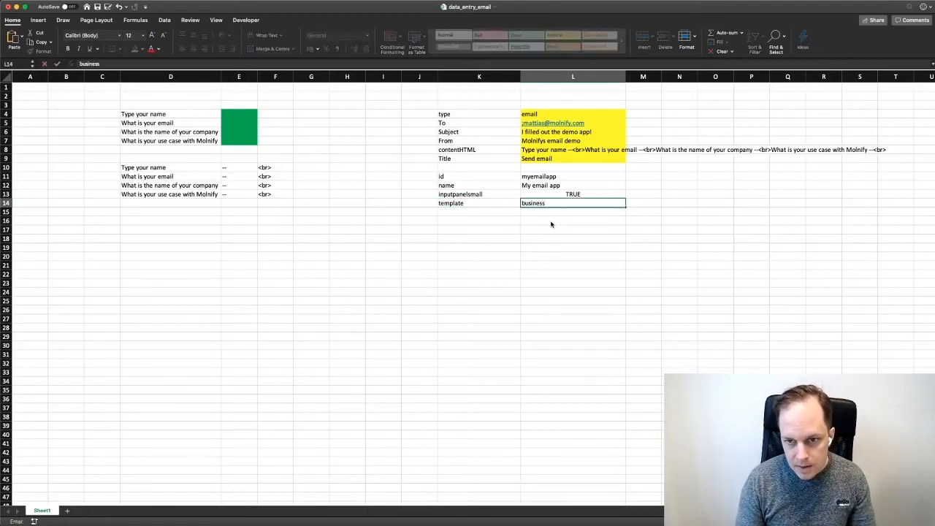
key("Return")
key("Up")
Fill the settings block K11:L14 standard purple, recolour its text, and save the workbook
key("shift+Right")
key("shift+Up")
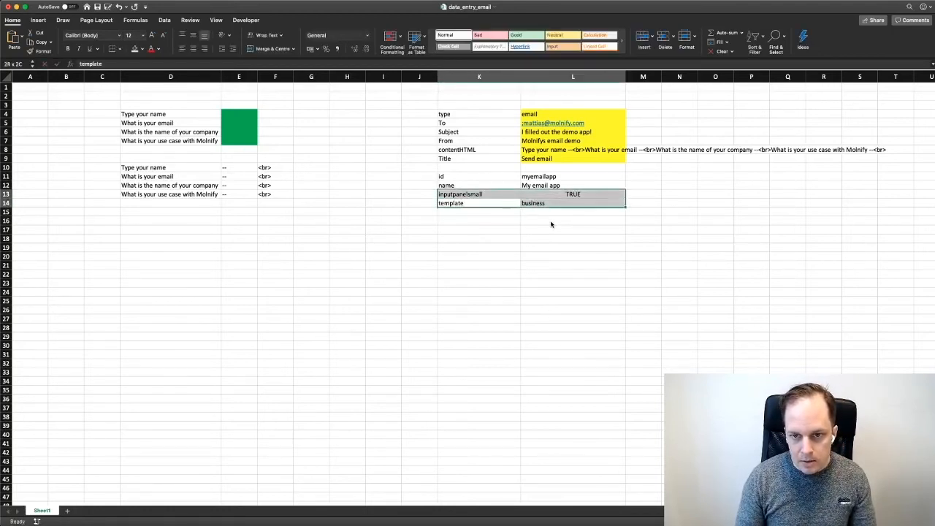
key("shift+Up")
key("shift+Up")
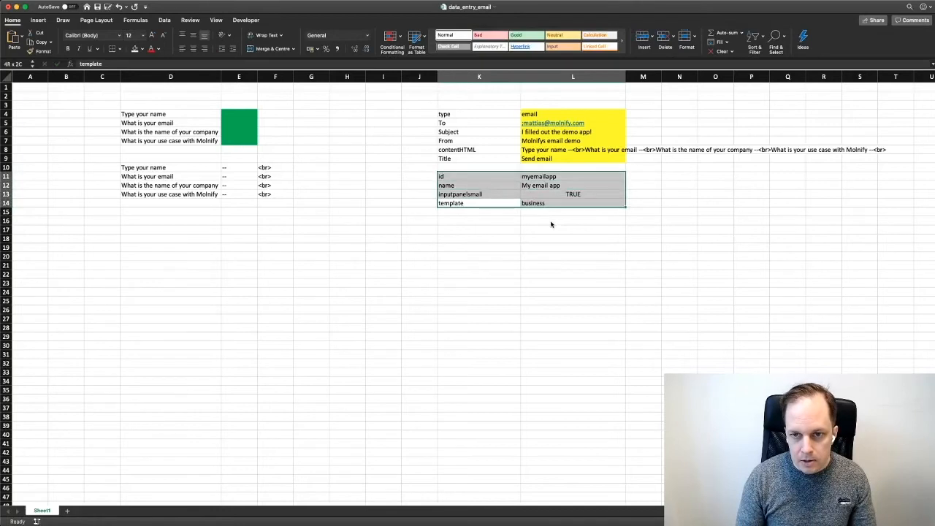
left_click(142, 49)
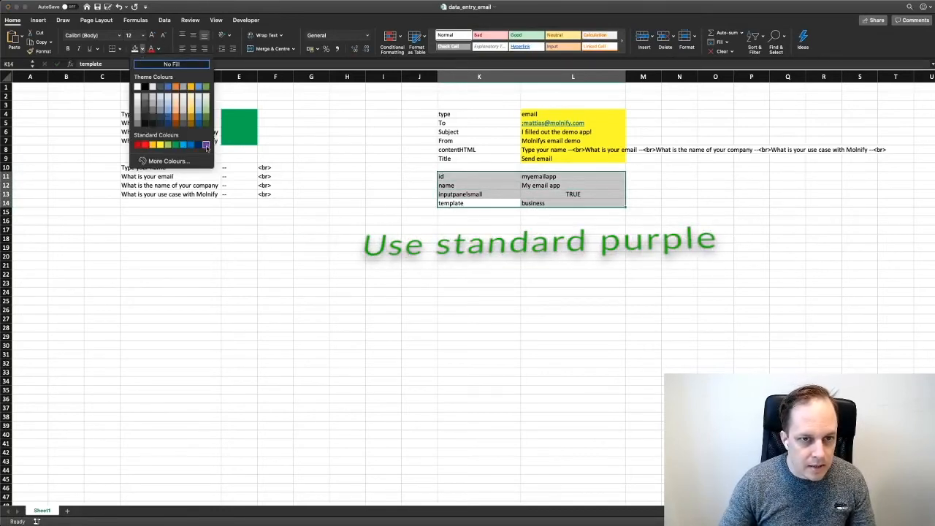
left_click(206, 145)
left_click(158, 49)
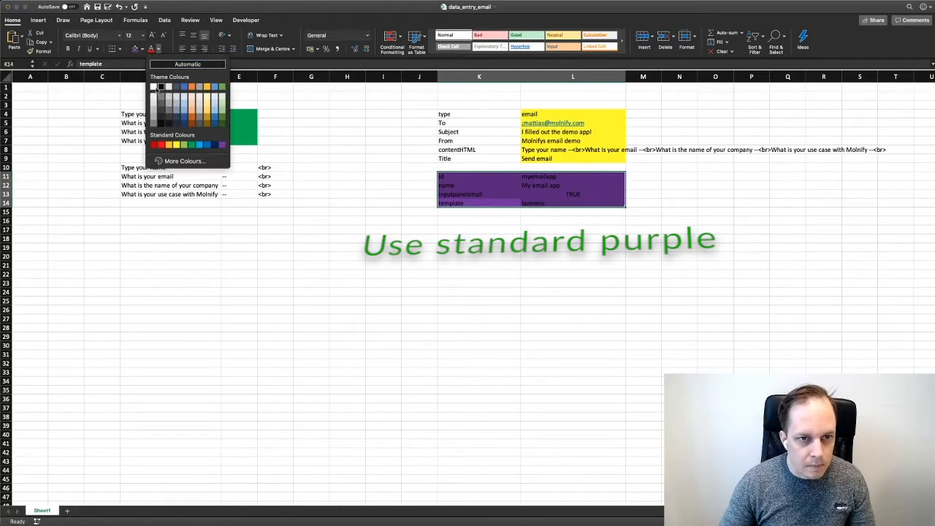
left_click(160, 88)
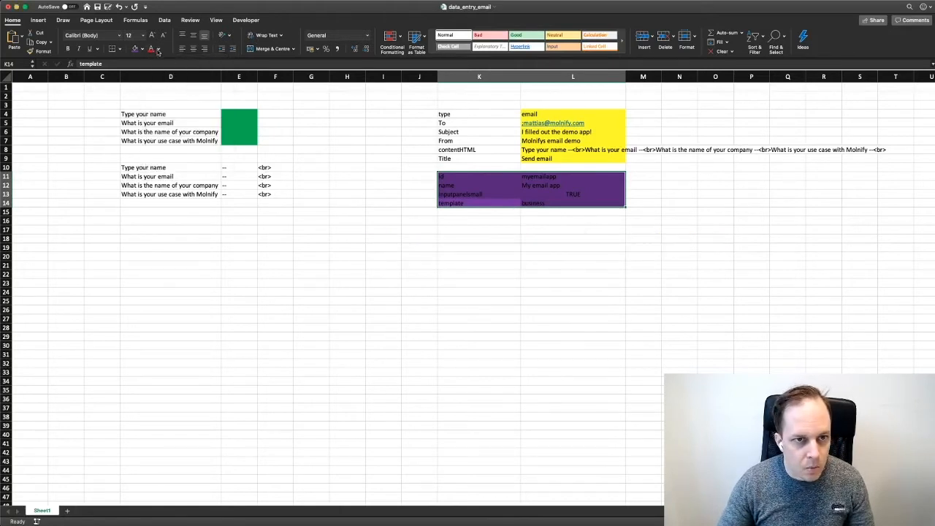
left_click(302, 212)
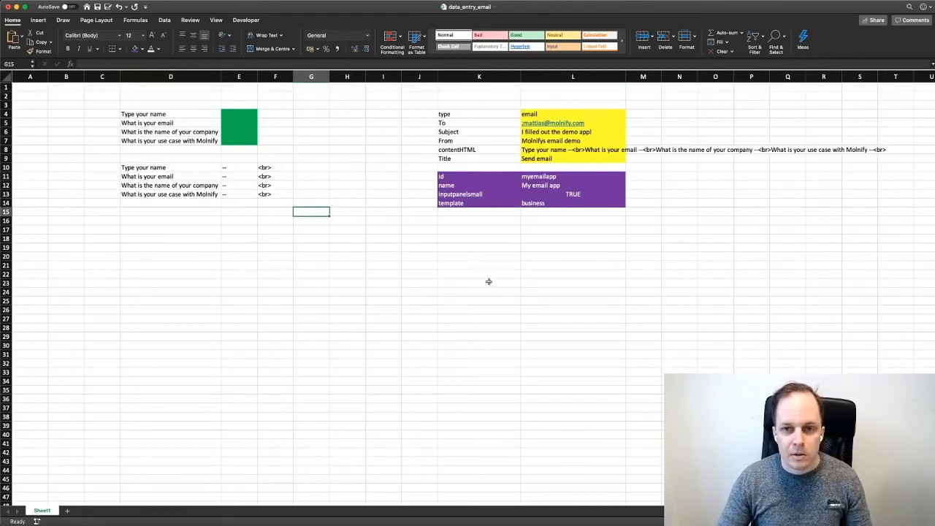
key("super+s")
Upload data_entry_email.xlsx to Molnify by dragging it from Excel, then open the generated app
key("super+Tab")
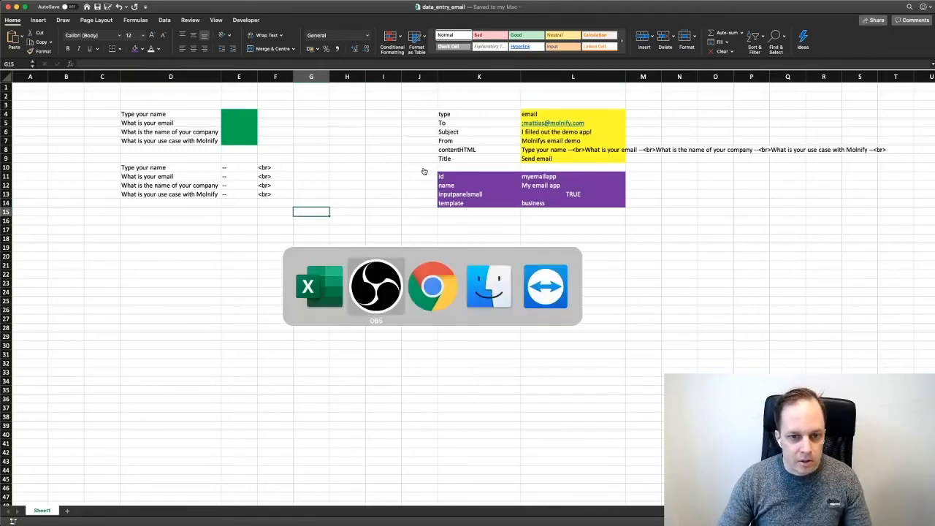
key("super+Tab")
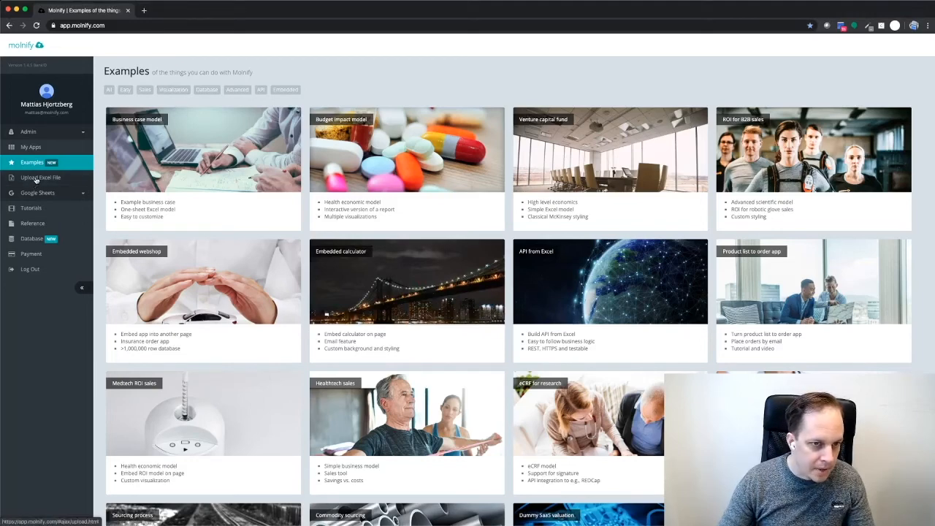
left_click(36, 180)
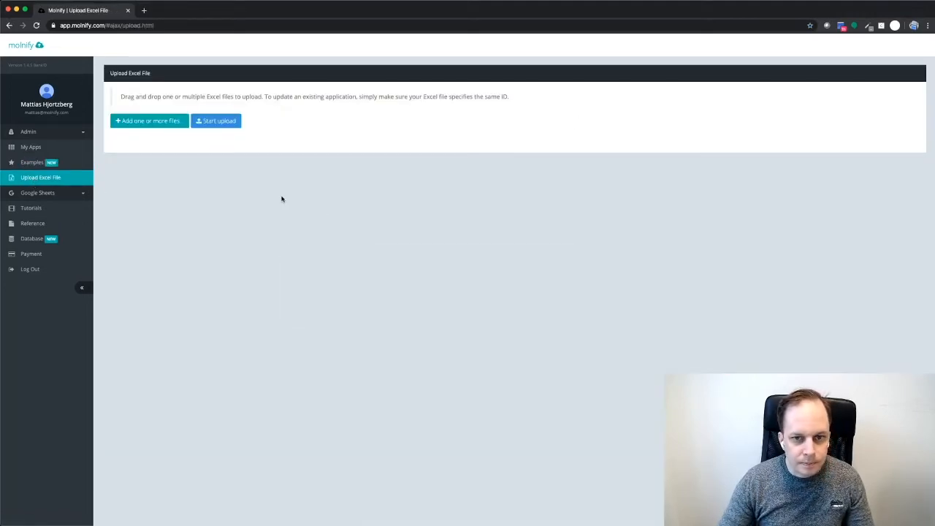
key("super+Tab")
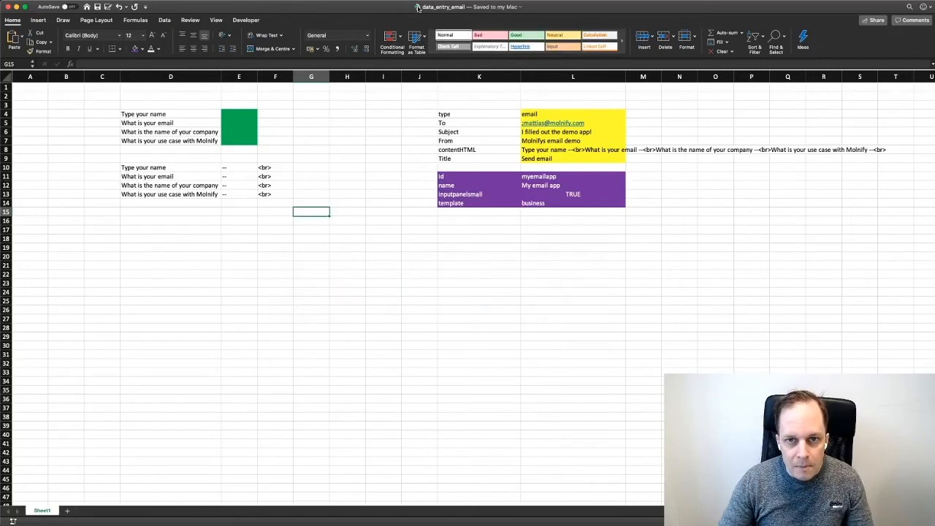
left_click_drag(417, 6, 406, 128)
key("super+Tab")
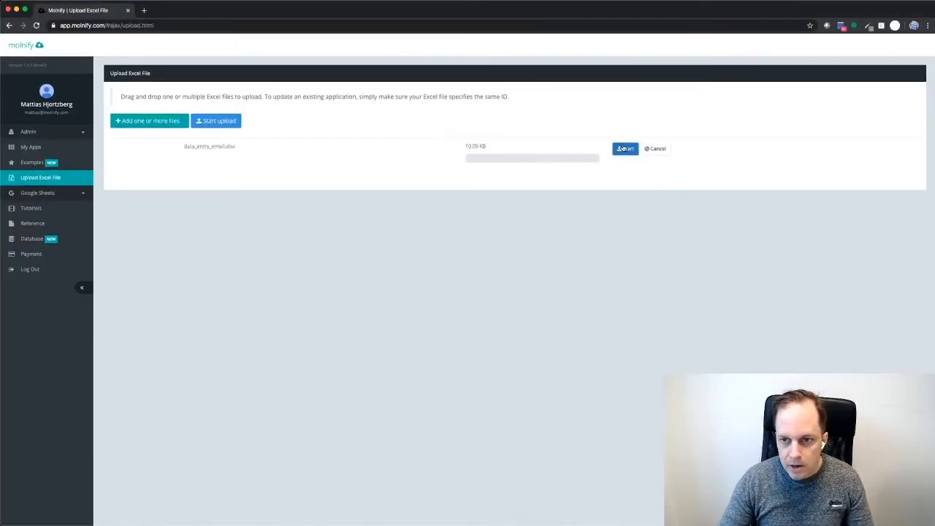
left_click(625, 149)
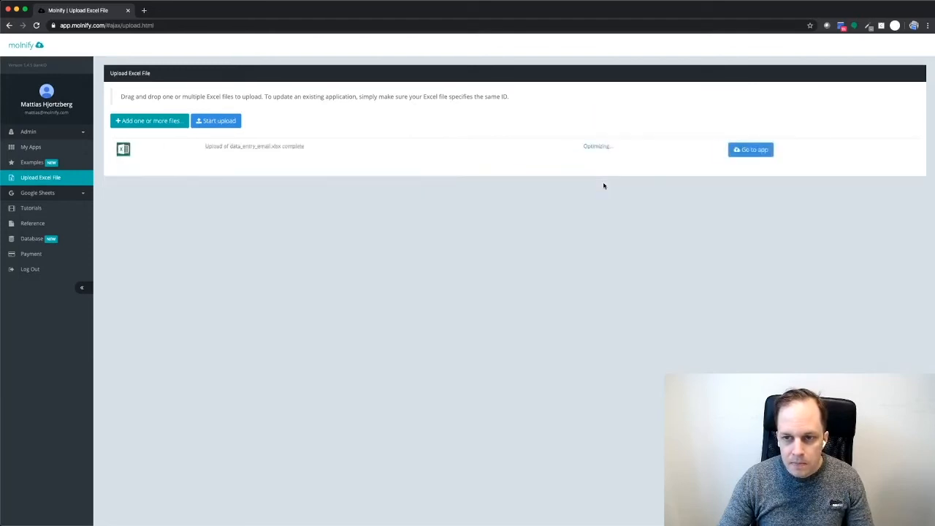
left_click(752, 150)
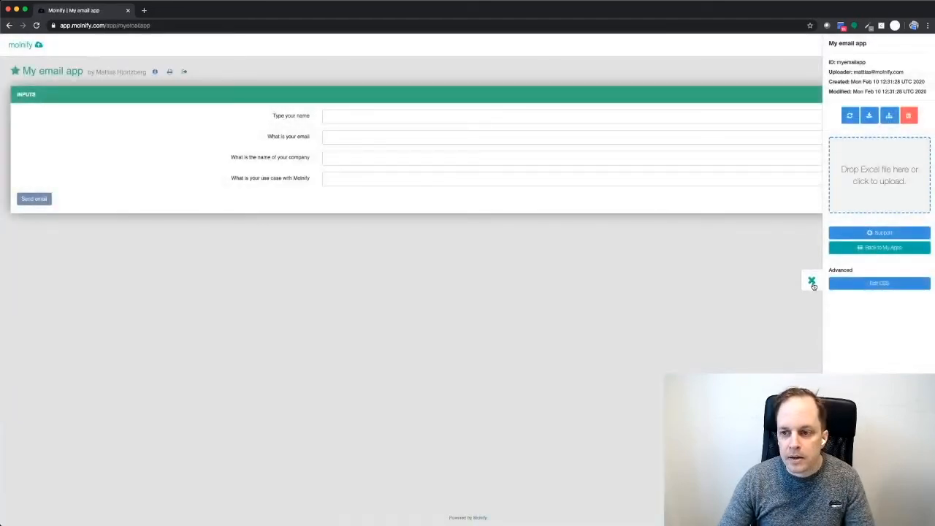
Fill in name, email, company Molnify and use case 'Create awesome apps!', then send the email
left_click(812, 281)
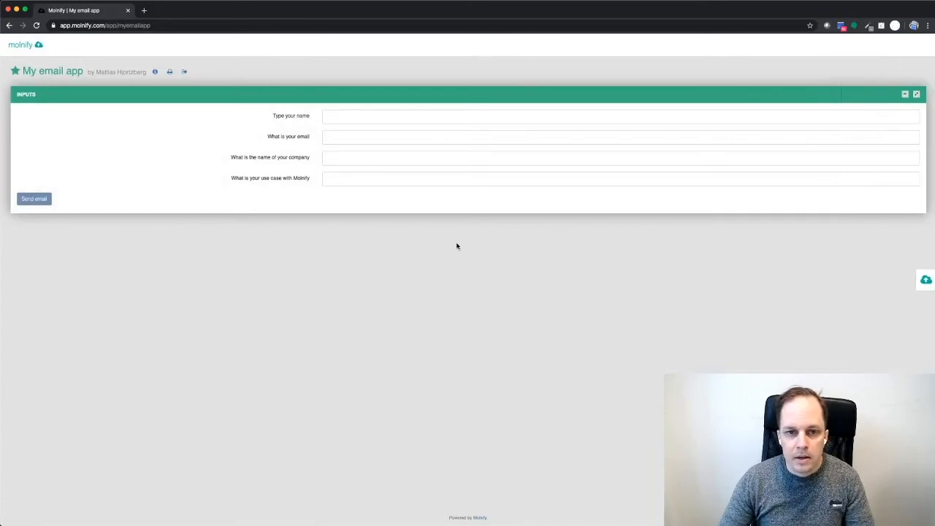
left_click(348, 116)
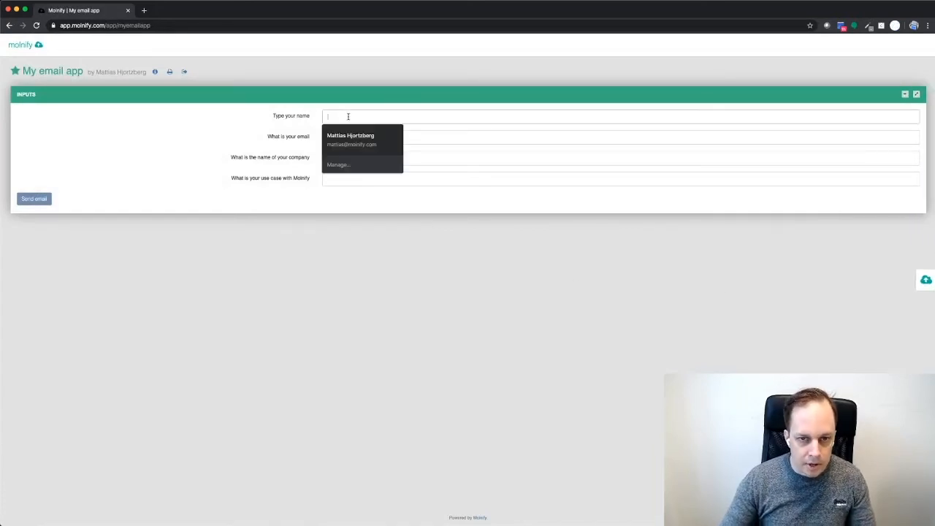
type("Mattias")
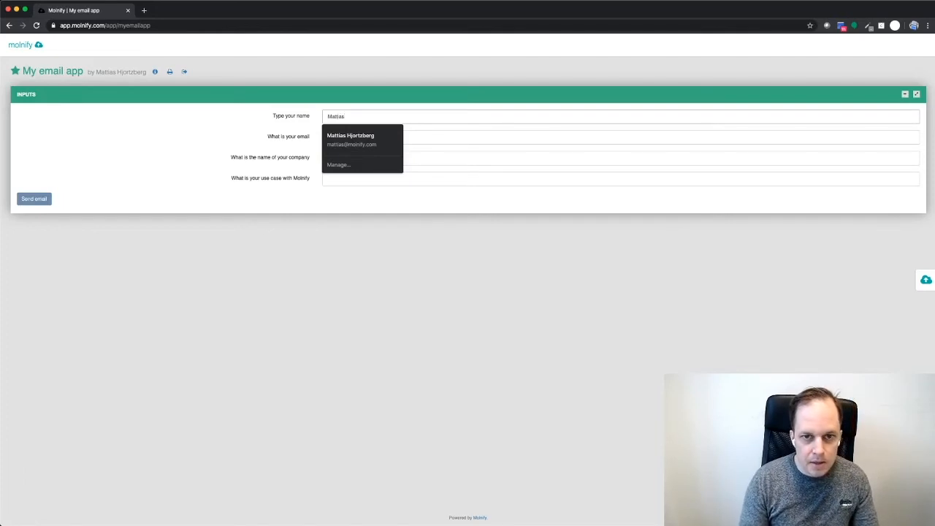
key("Tab")
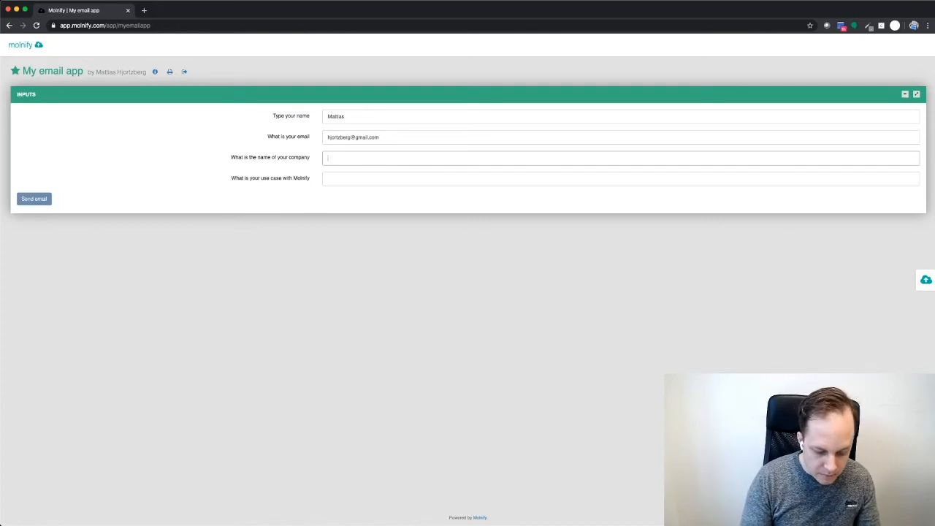
type("fy")
key("Tab")
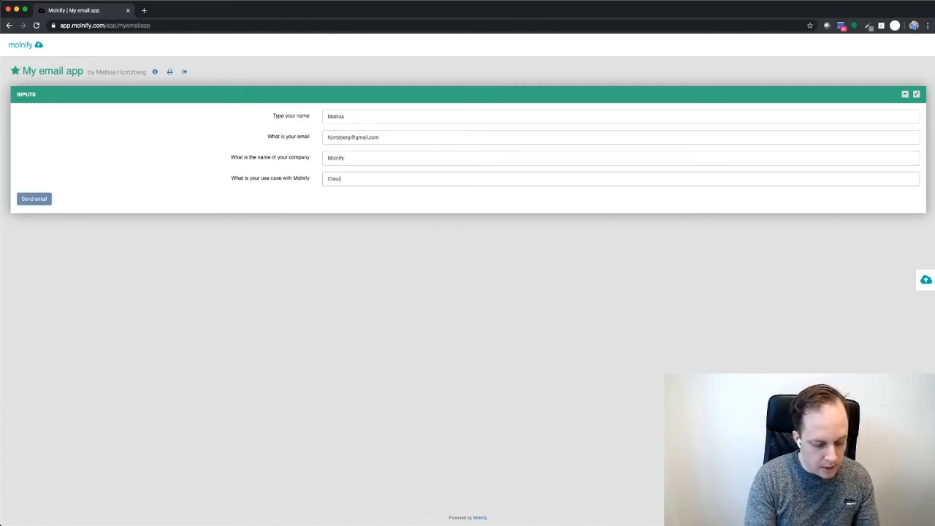
type("Create awesome apps!")
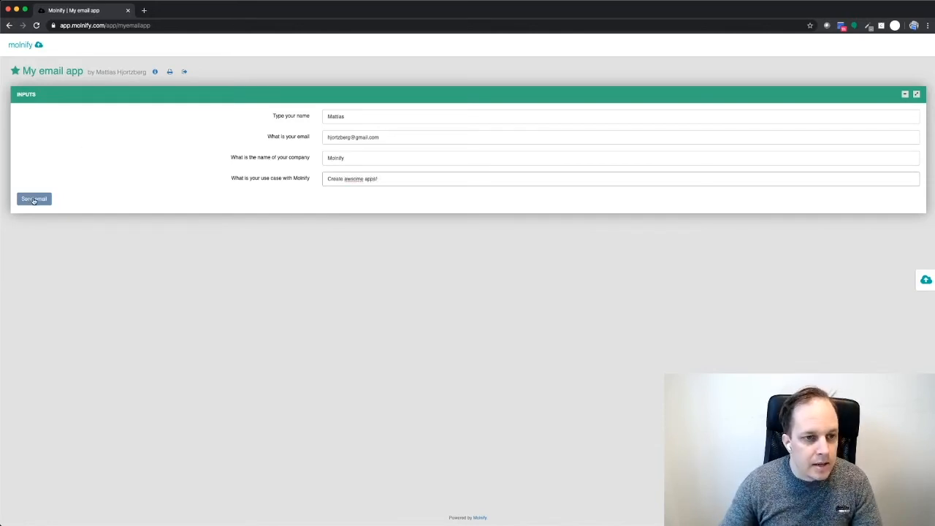
left_click(33, 200)
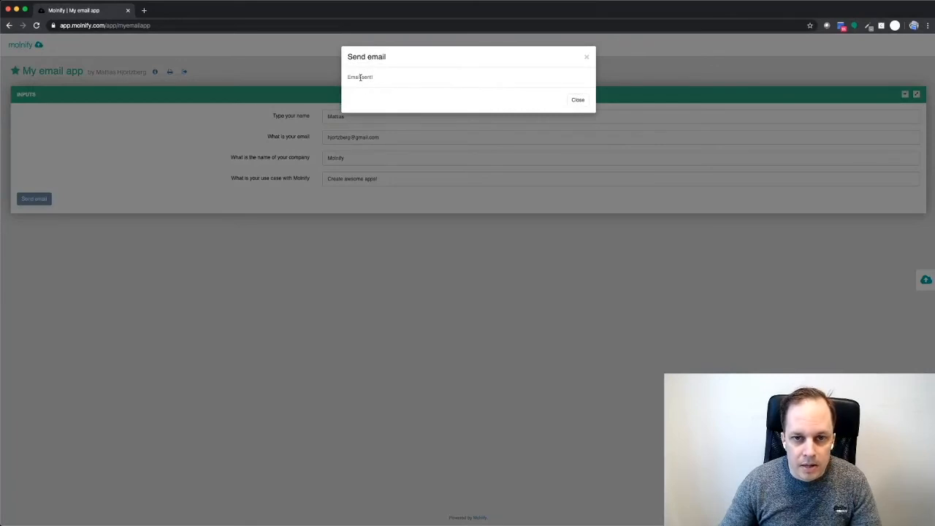
left_click(578, 101)
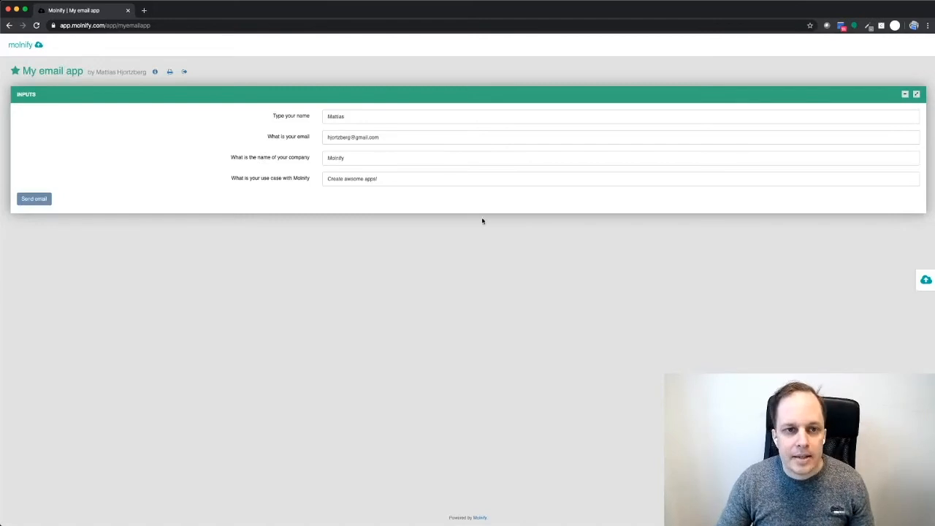
Open the 'I filled out the demo app!' email in Gmail and highlight the submitted answers
left_click(144, 13)
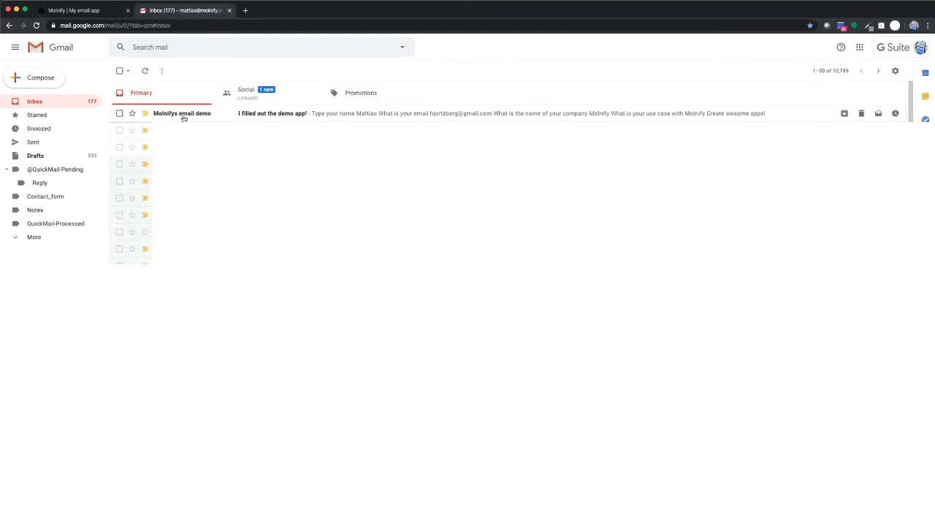
left_click(273, 115)
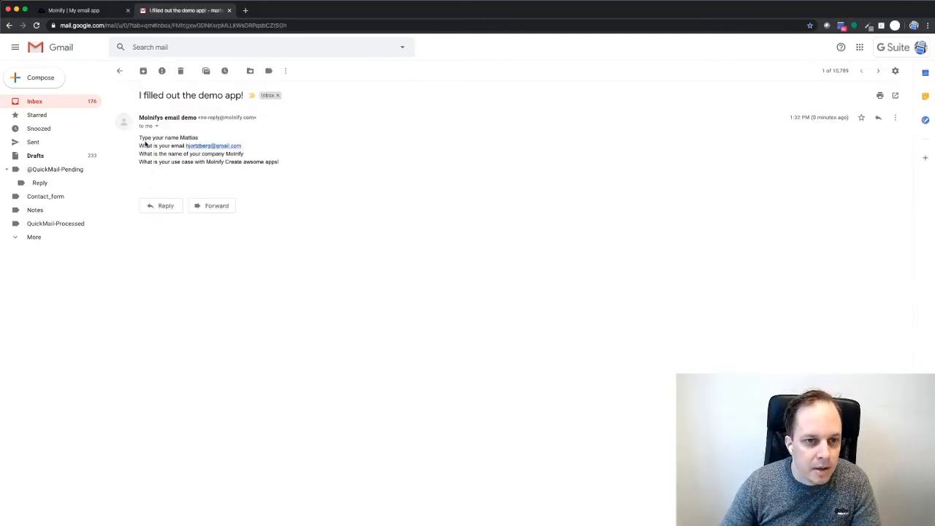
left_click_drag(141, 137, 167, 138)
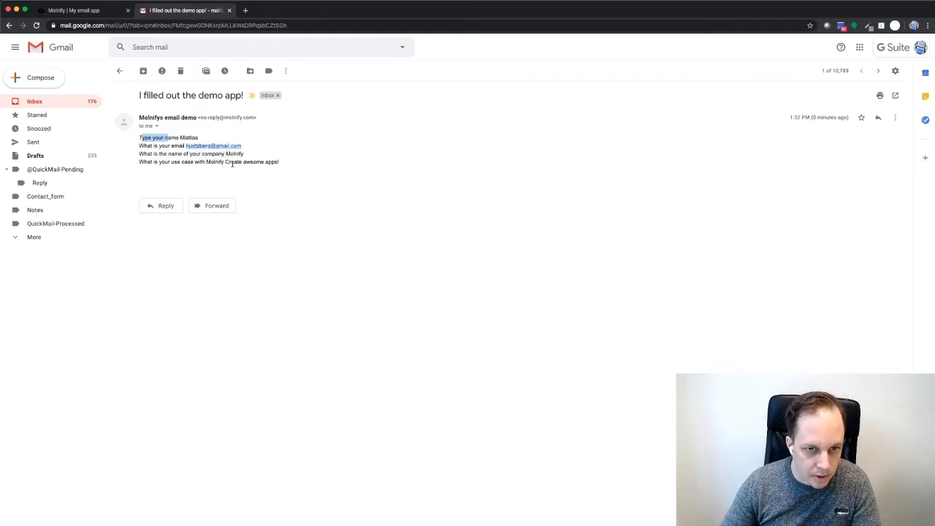
left_click_drag(222, 162, 295, 168)
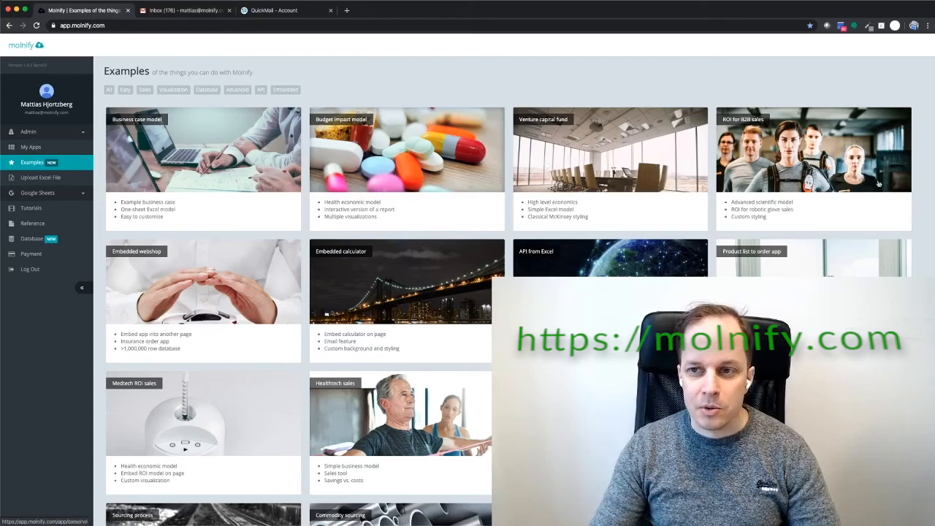
Open the Budget impact model example and raise risk-population proportion to 75 and clinical incidence to 18
left_click(418, 187)
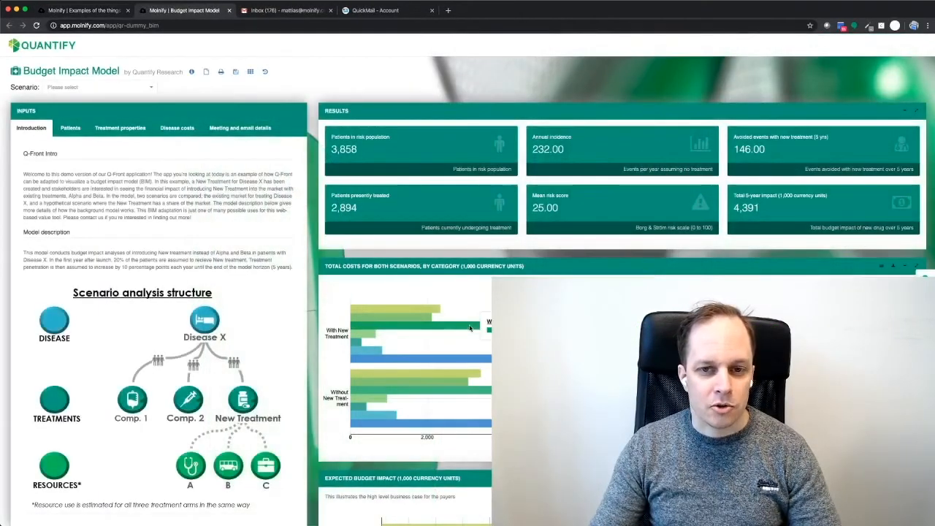
left_click(70, 128)
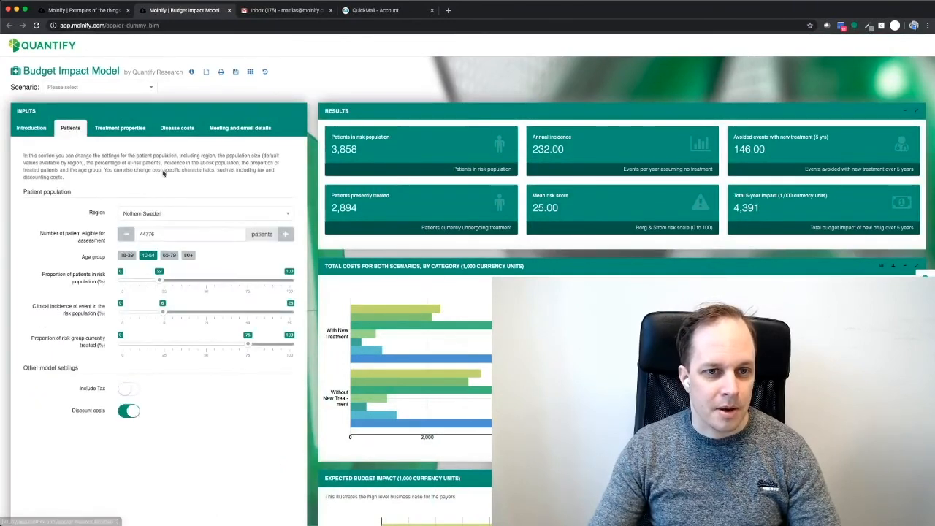
left_click_drag(160, 280, 248, 280)
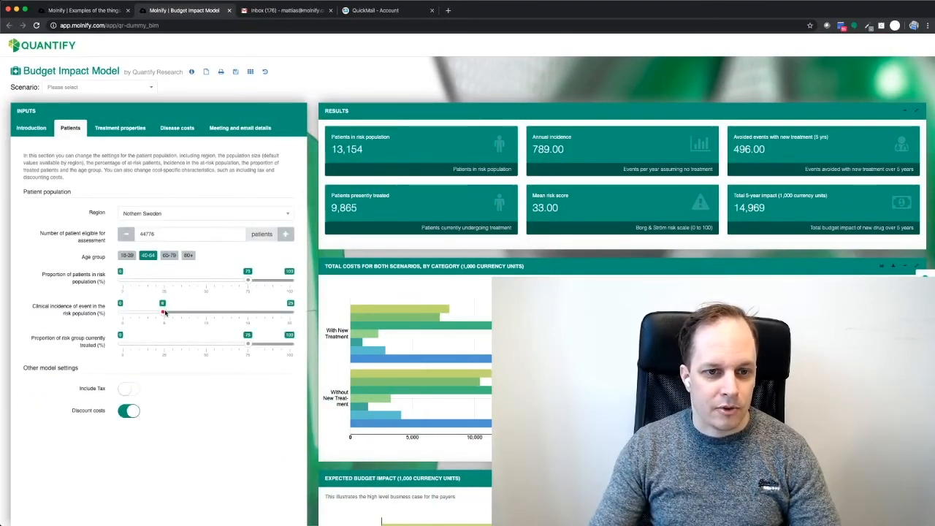
left_click_drag(162, 312, 249, 312)
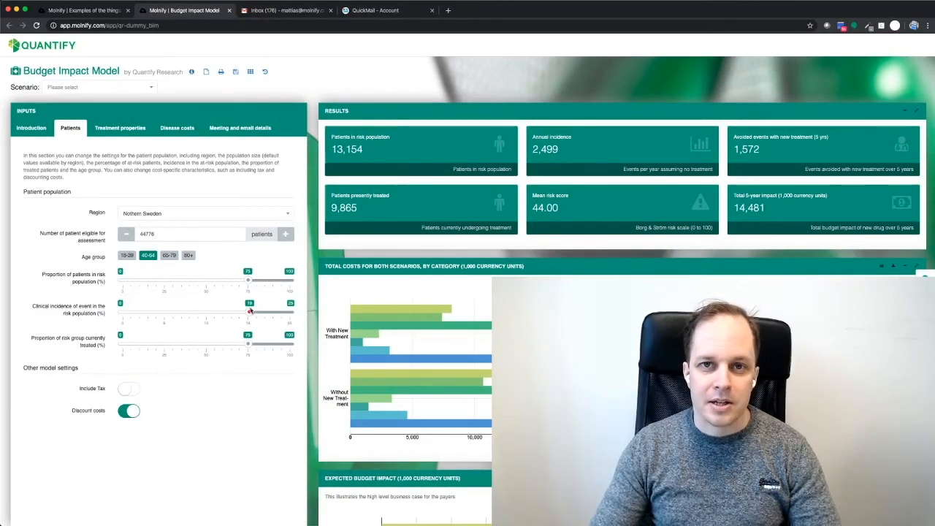